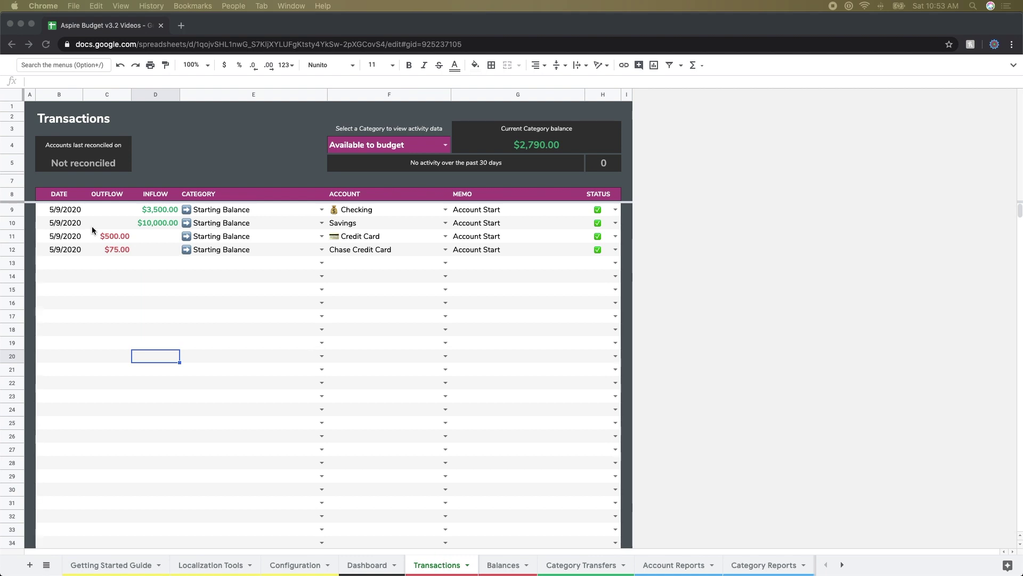
# Date row 13 as 5/9/2020 with a 10.50 outflow.
pyautogui.doubleClick(65, 265)
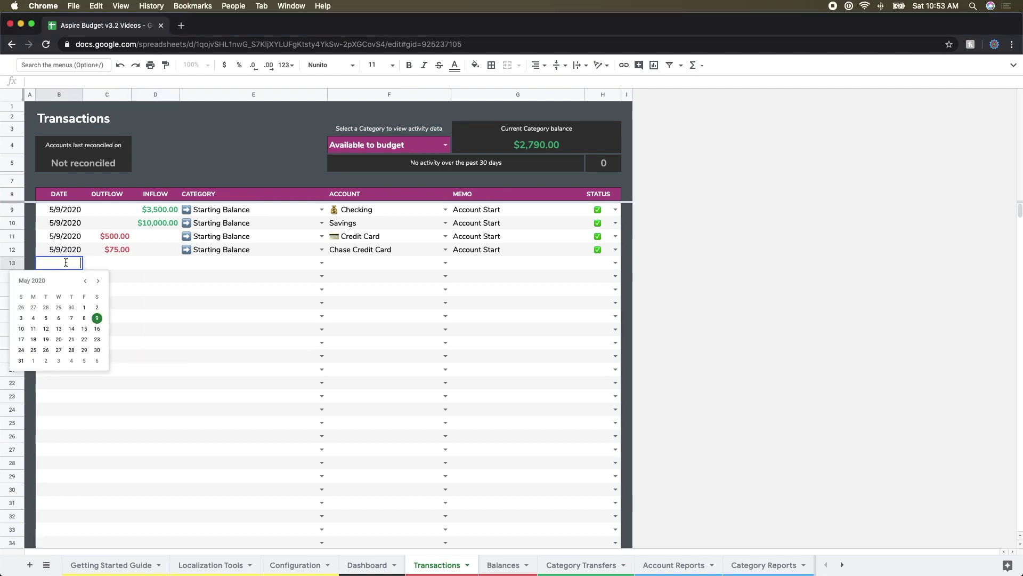
pyautogui.click(98, 323)
pyautogui.press('Tab')
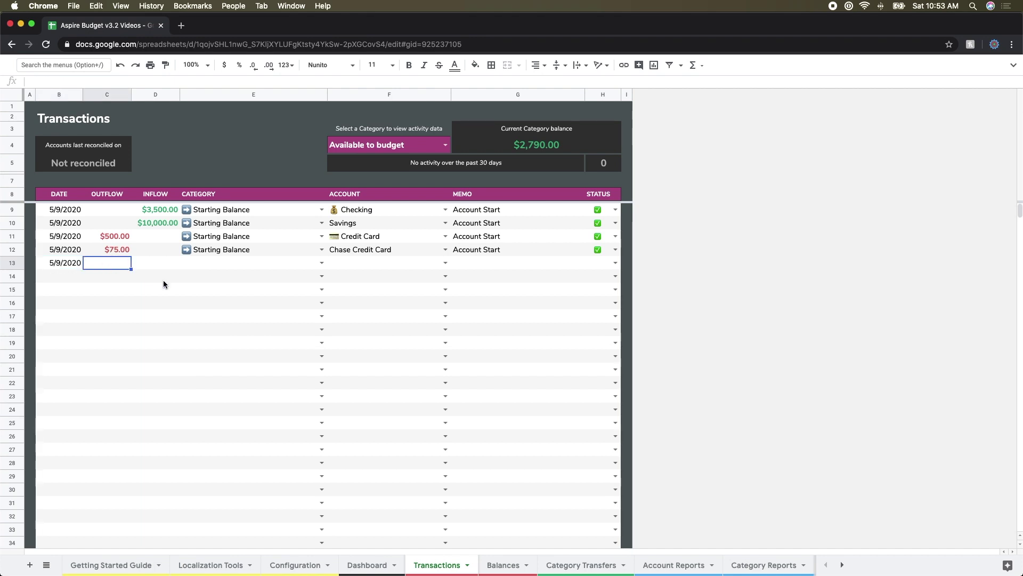
pyautogui.write('10.50')
pyautogui.press('Return')
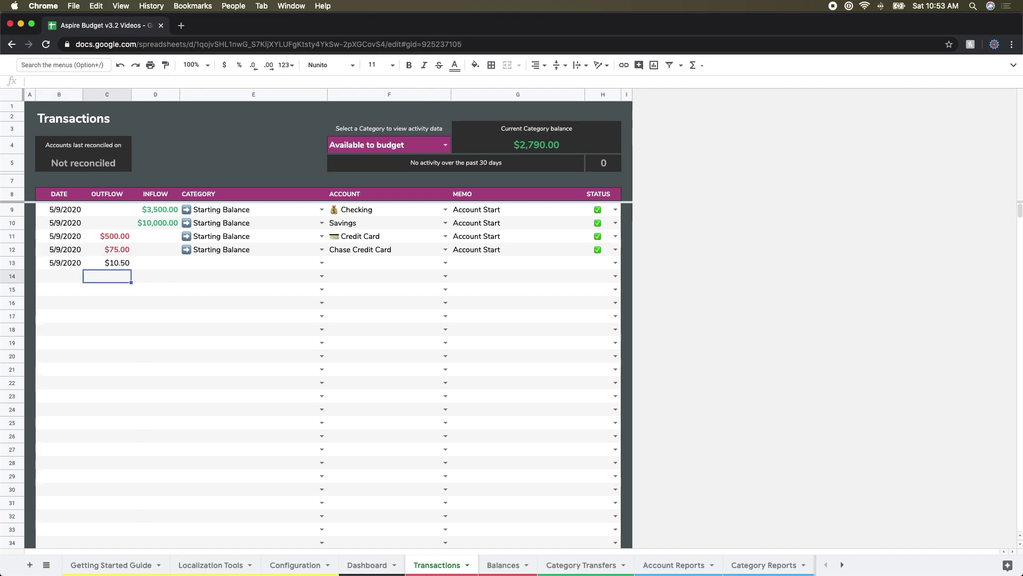
# Set row 13's category to Dining Out and its account to Checking.
pyautogui.click(321, 263)
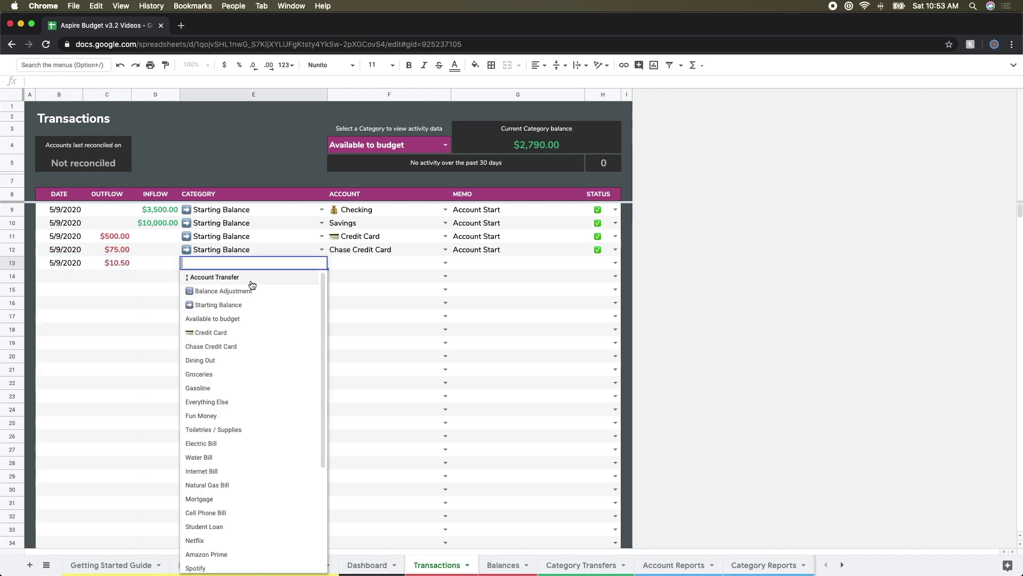
pyautogui.click(215, 359)
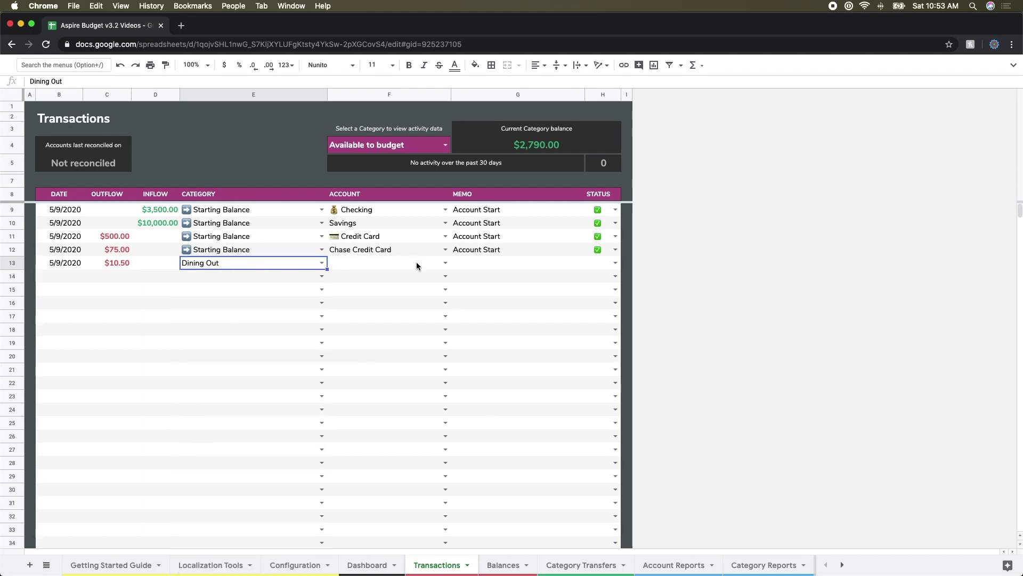
pyautogui.click(445, 263)
pyautogui.click(360, 277)
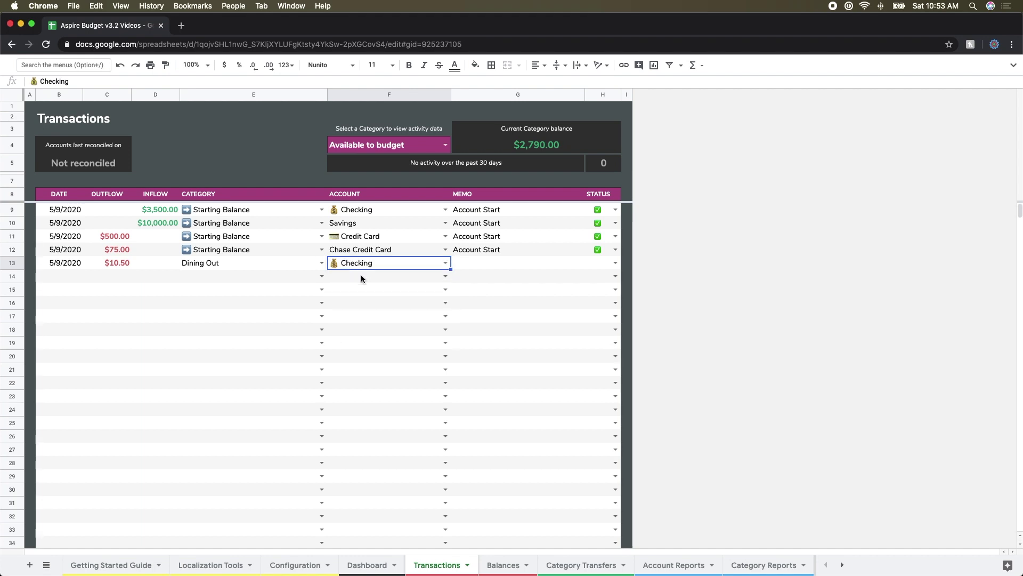
# Add the memo Lunch, mark it cleared, and view the Dashboard.
pyautogui.click(473, 270)
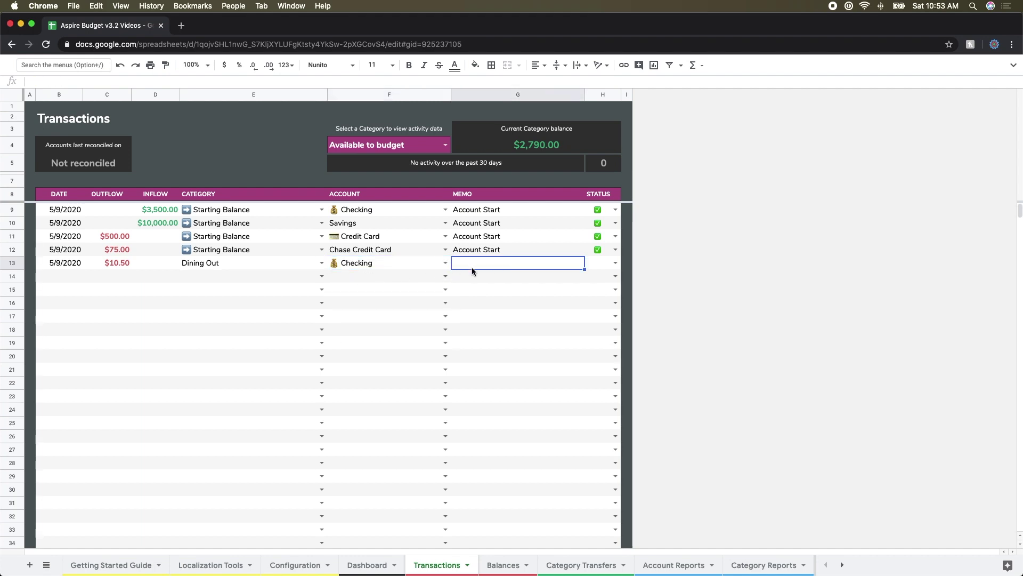
pyautogui.write('Lunch')
pyautogui.press('Return')
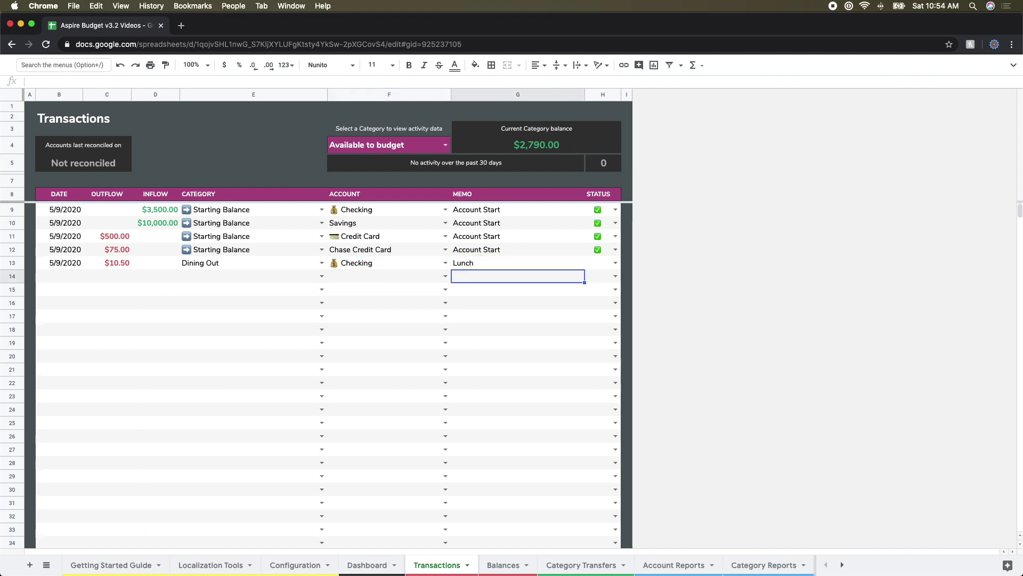
pyautogui.click(612, 265)
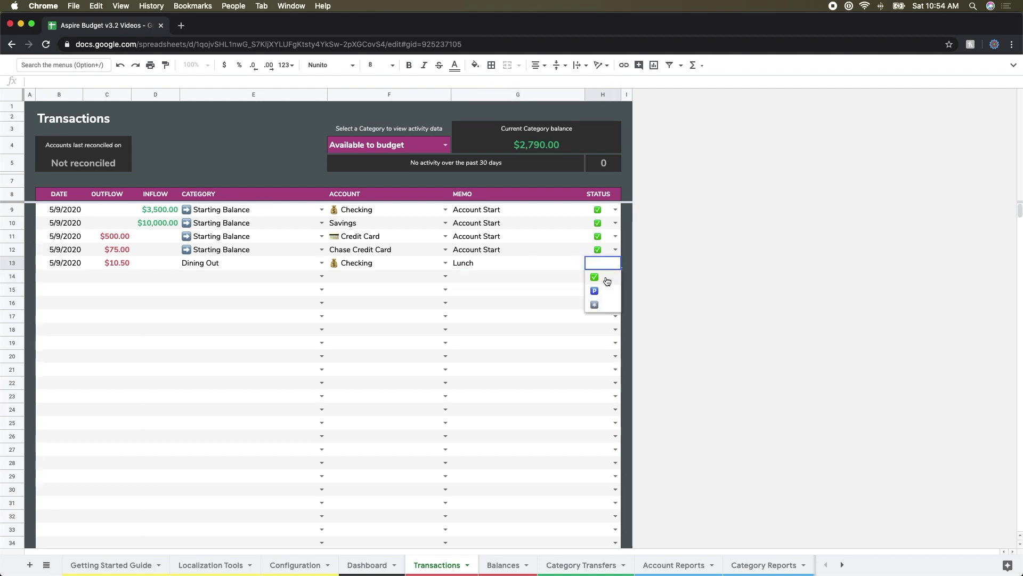
pyautogui.click(607, 279)
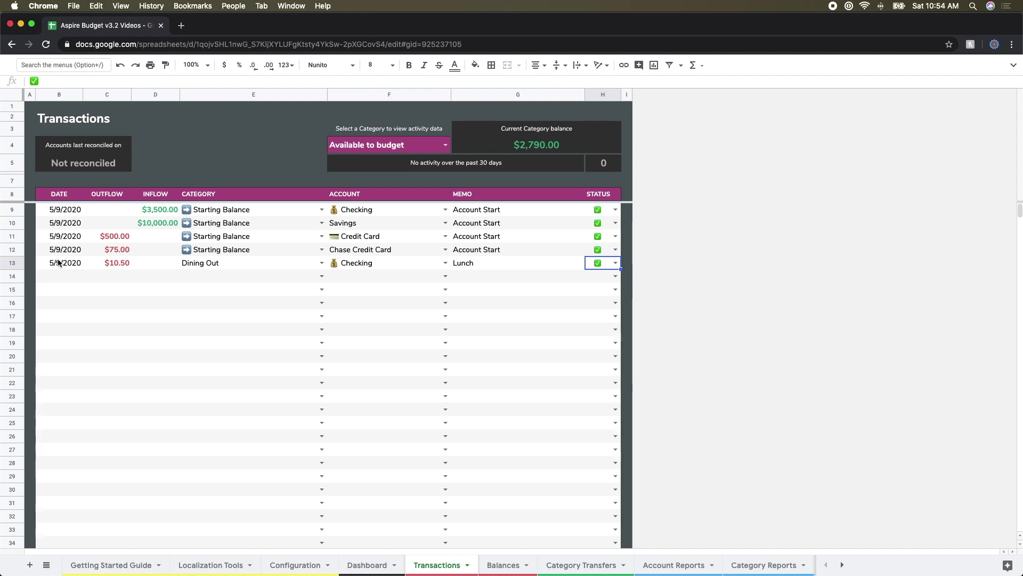
pyautogui.click(367, 565)
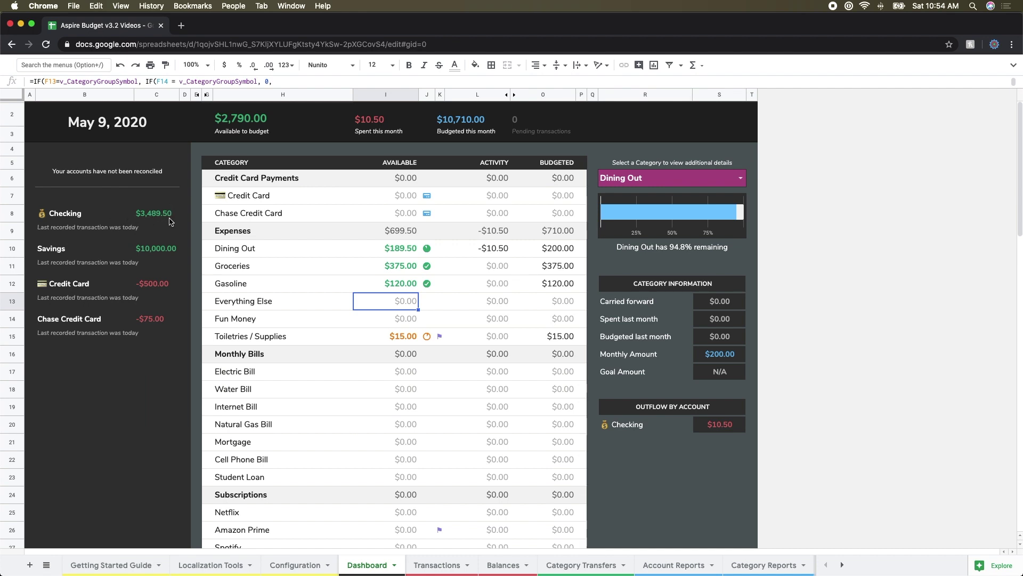
# Check the Checking account balance on the Dashboard, then return to Transactions.
pyautogui.click(156, 218)
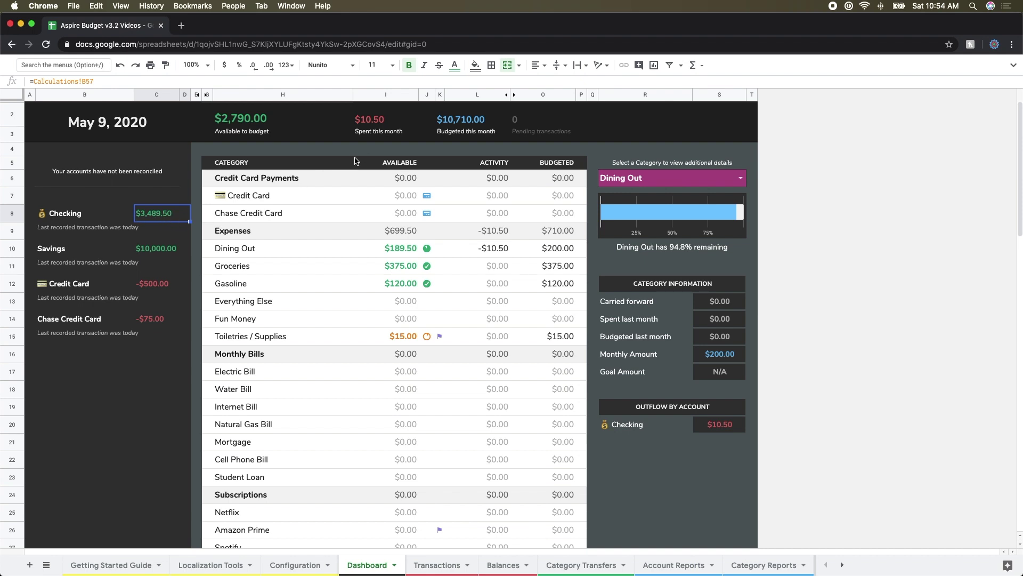
pyautogui.click(441, 567)
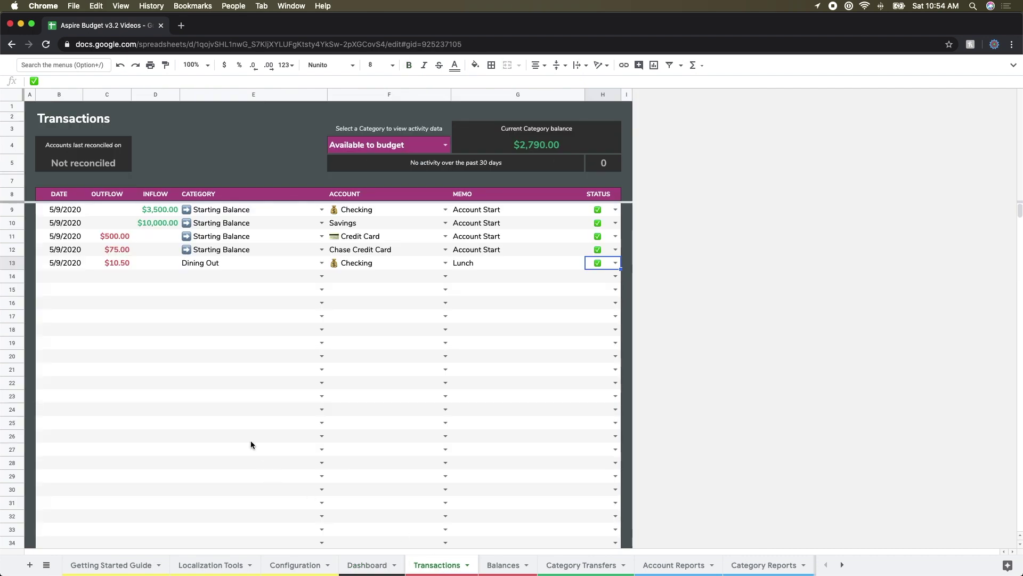
# Date row 14 as 5/9/2020 with a $12.00 outflow.
pyautogui.doubleClick(57, 273)
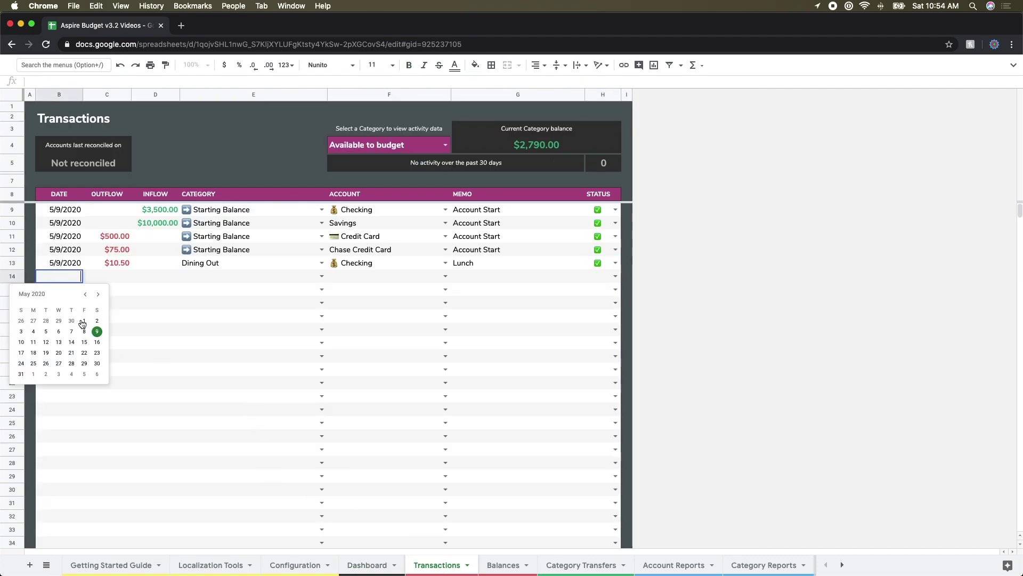
pyautogui.click(96, 332)
pyautogui.click(117, 276)
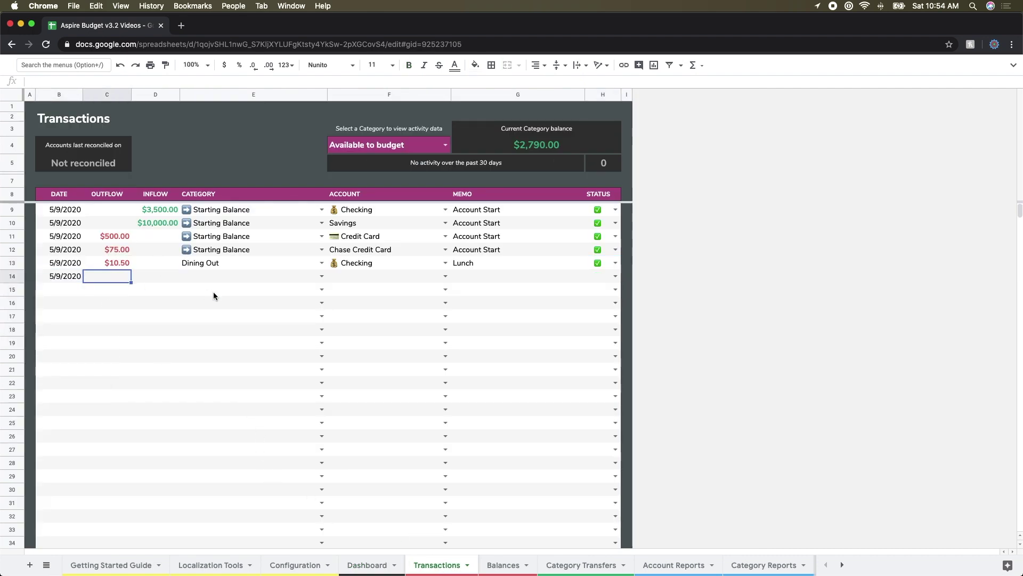
pyautogui.write('12.')
pyautogui.press('Return')
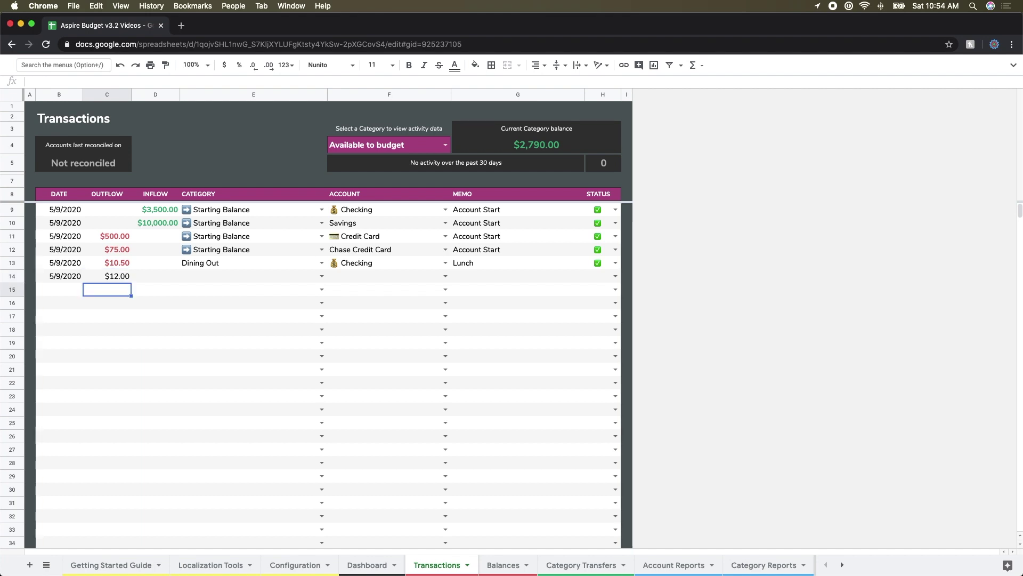
# Set row 14's category to Groceries and its account to Chase Credit Card.
pyautogui.click(323, 276)
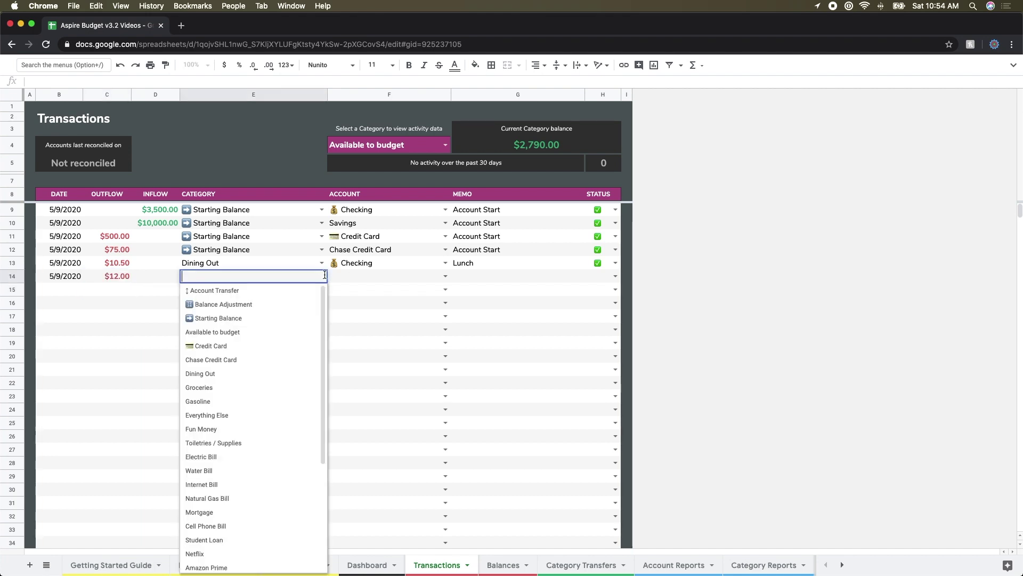
pyautogui.click(229, 388)
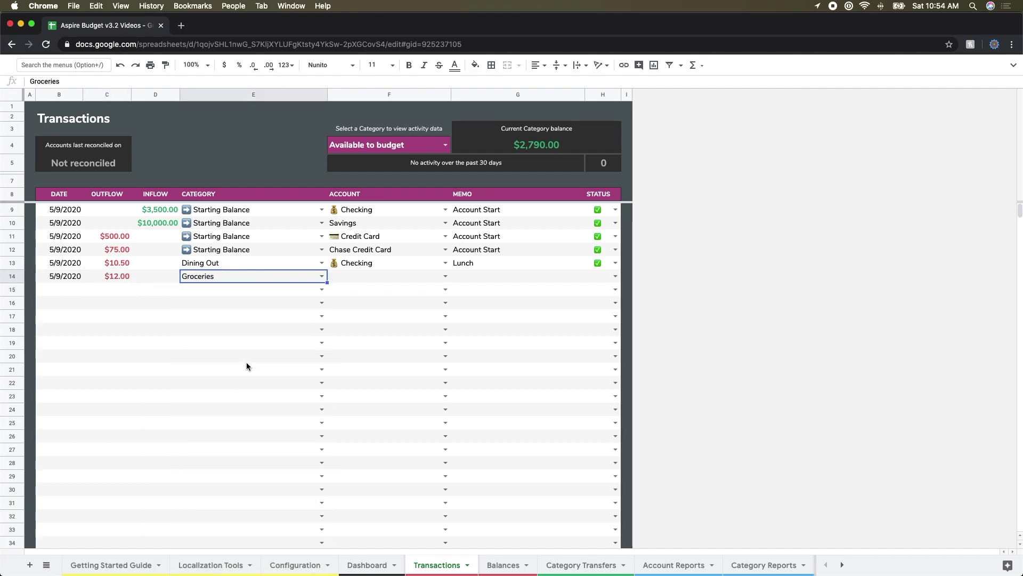
pyautogui.click(445, 276)
pyautogui.click(379, 332)
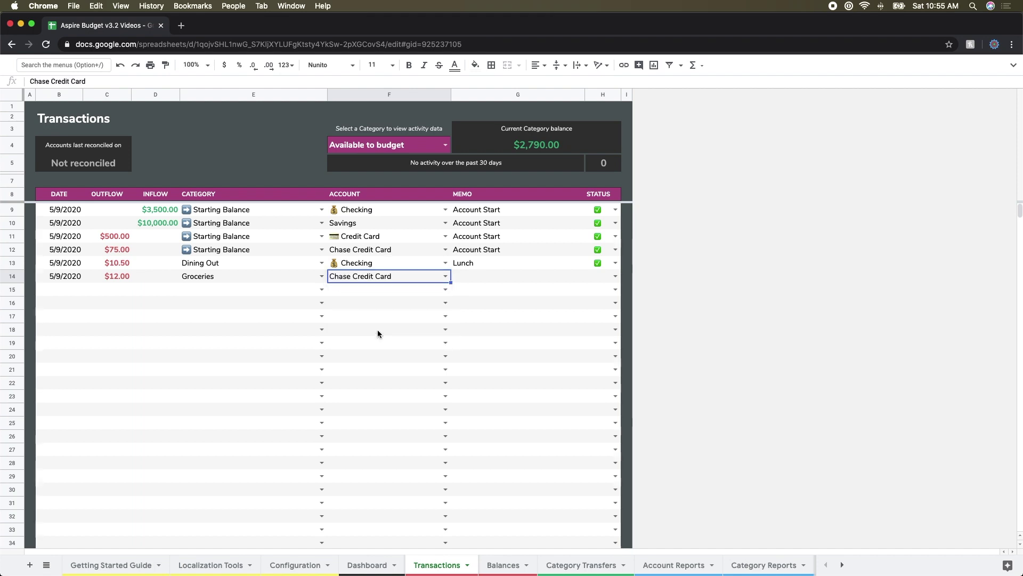
# Add the memo Groceries, mark it cleared, and view the Dashboard.
pyautogui.click(472, 275)
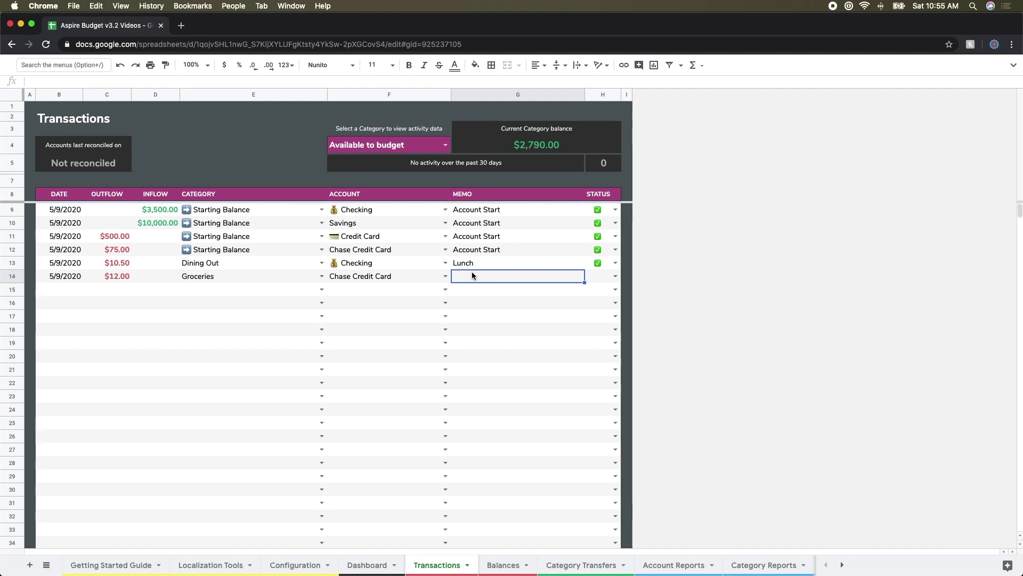
pyautogui.write('Groceries')
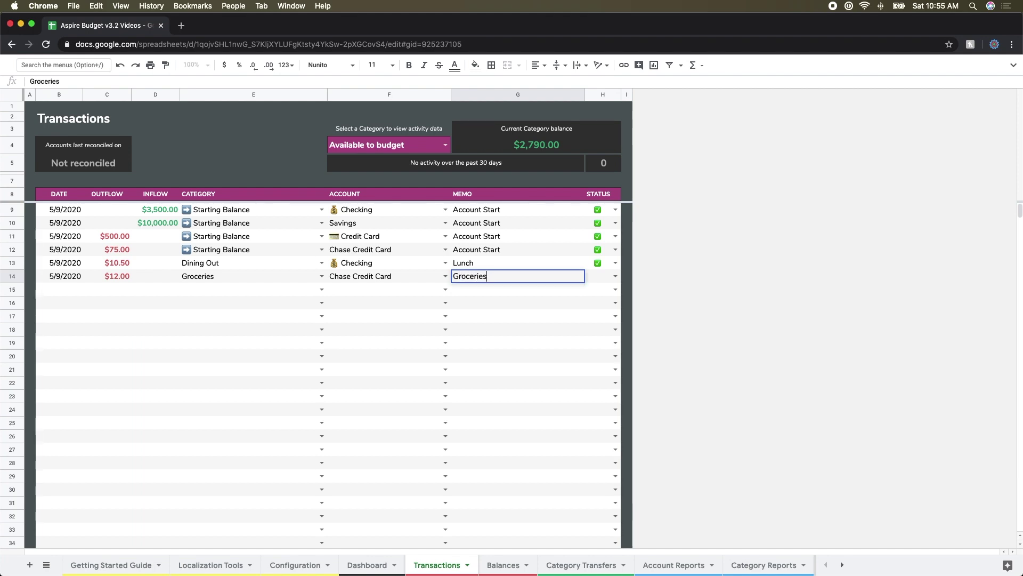
pyautogui.press('Return')
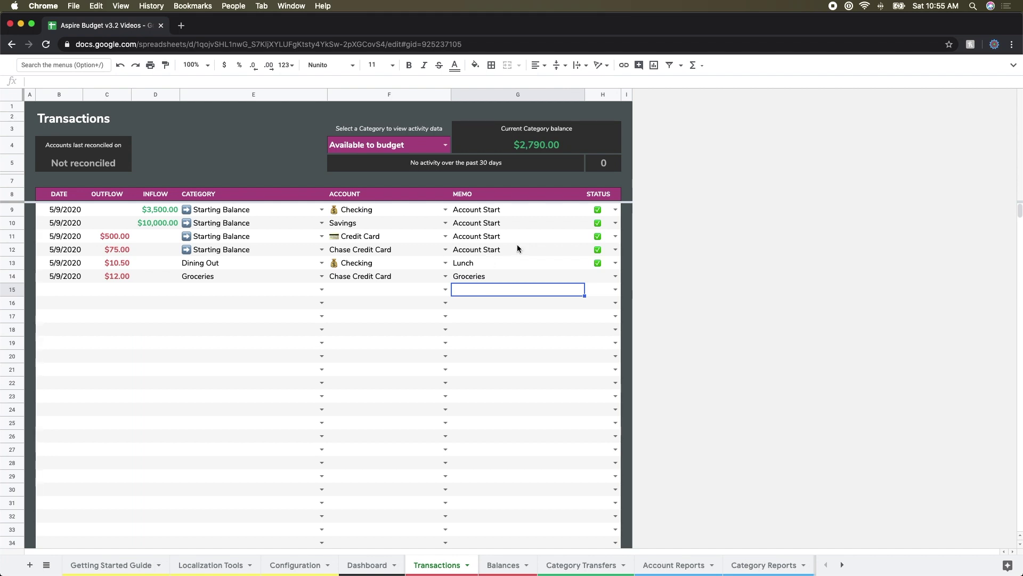
pyautogui.click(616, 276)
pyautogui.click(593, 291)
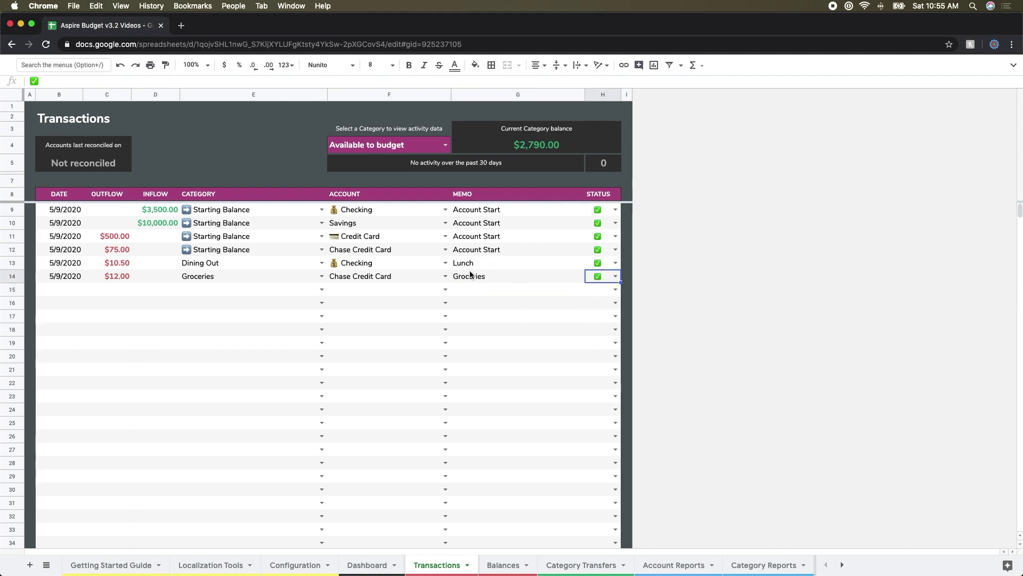
pyautogui.click(376, 564)
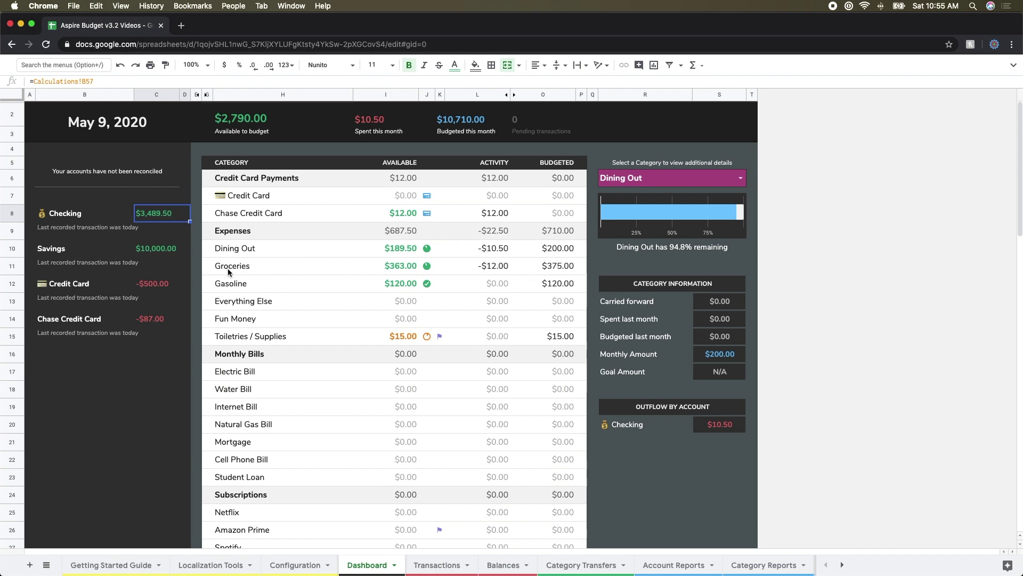
# Inspect the Groceries ($363.00) and Chase Credit Card ($12.00) available amounts.
pyautogui.click(404, 267)
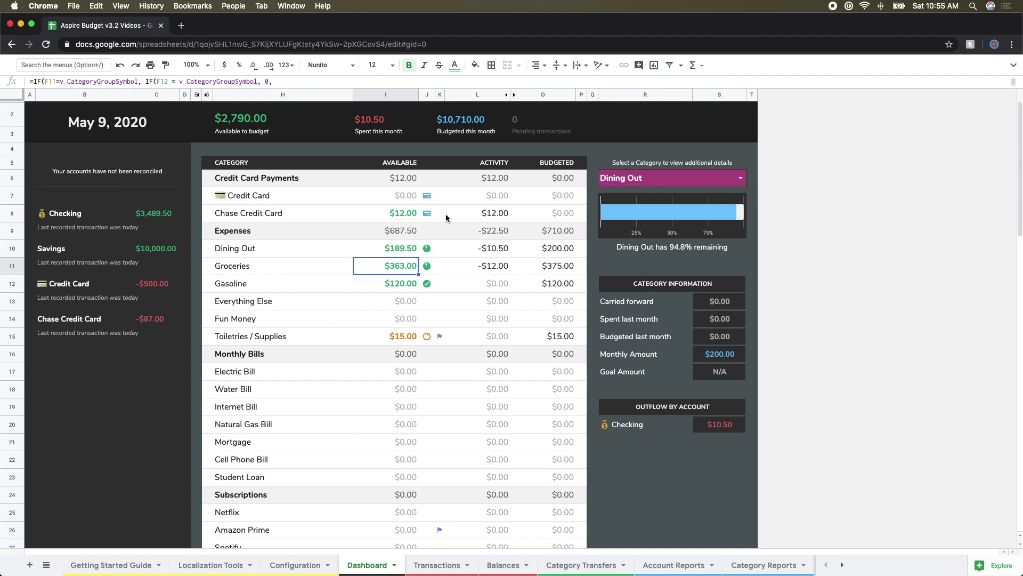
pyautogui.click(403, 210)
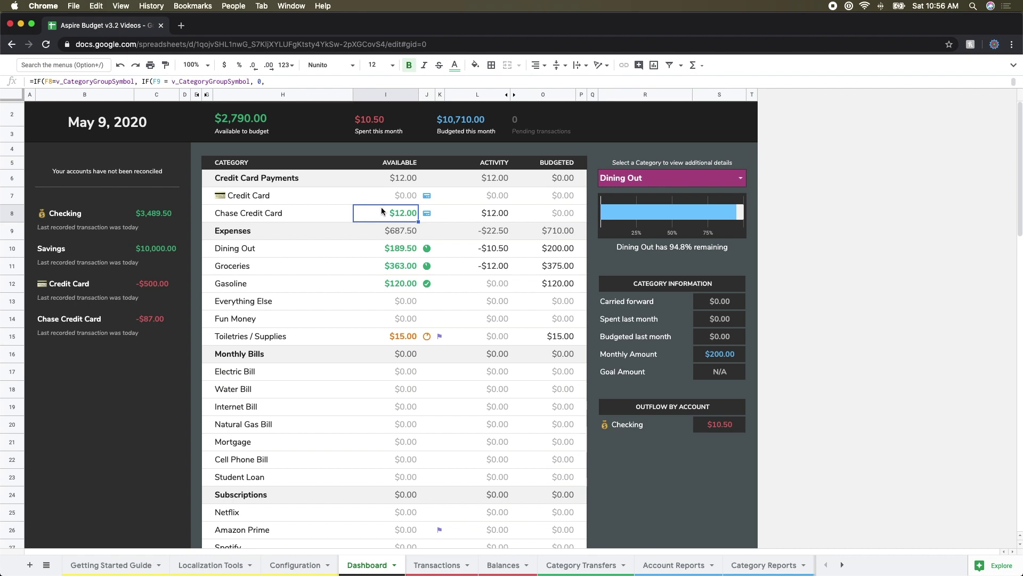
pyautogui.click(149, 323)
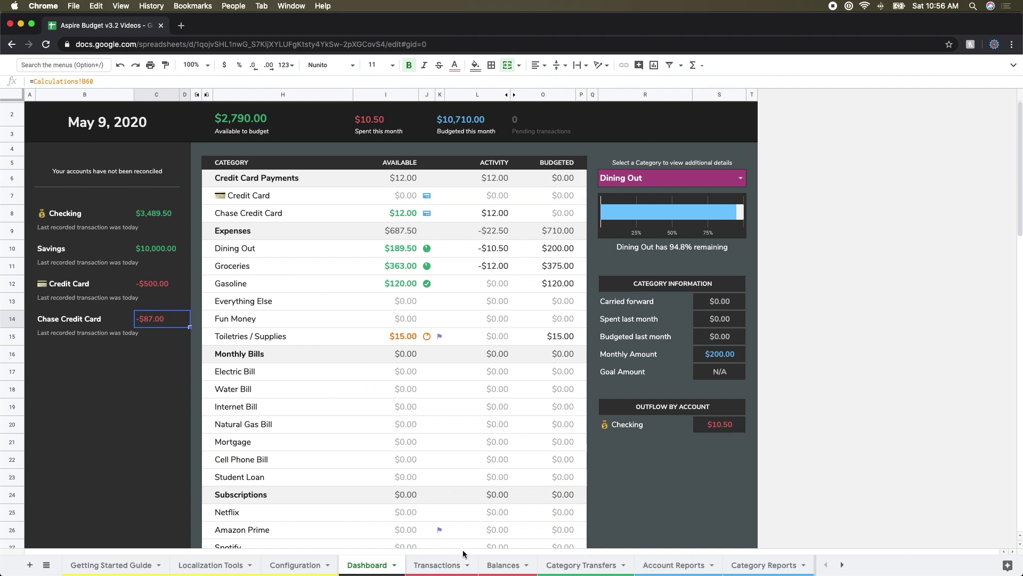
# On the Transactions sheet, date row 15 as 5/9/2020 with a $30 outflow.
pyautogui.click(435, 564)
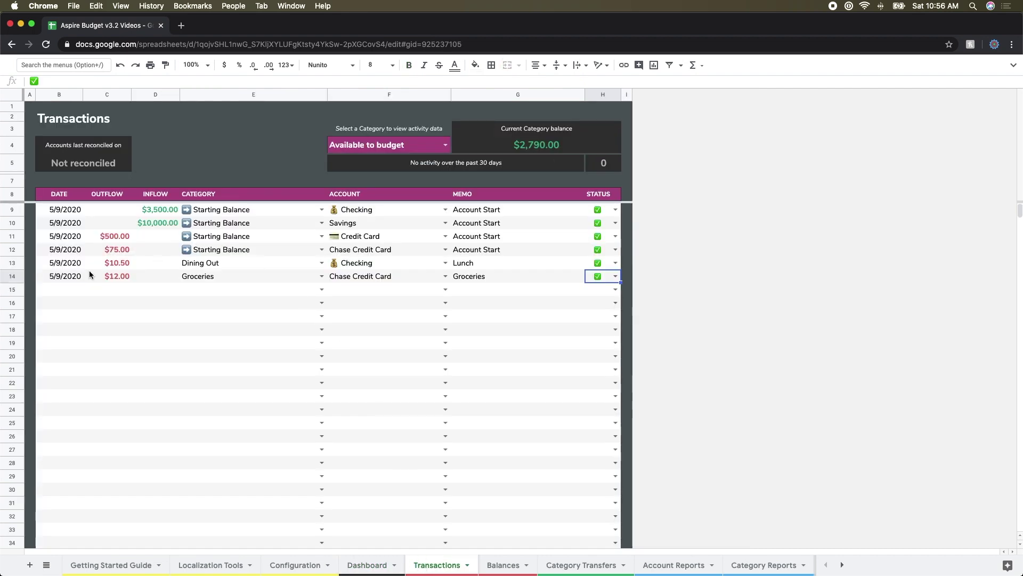
pyautogui.doubleClick(64, 286)
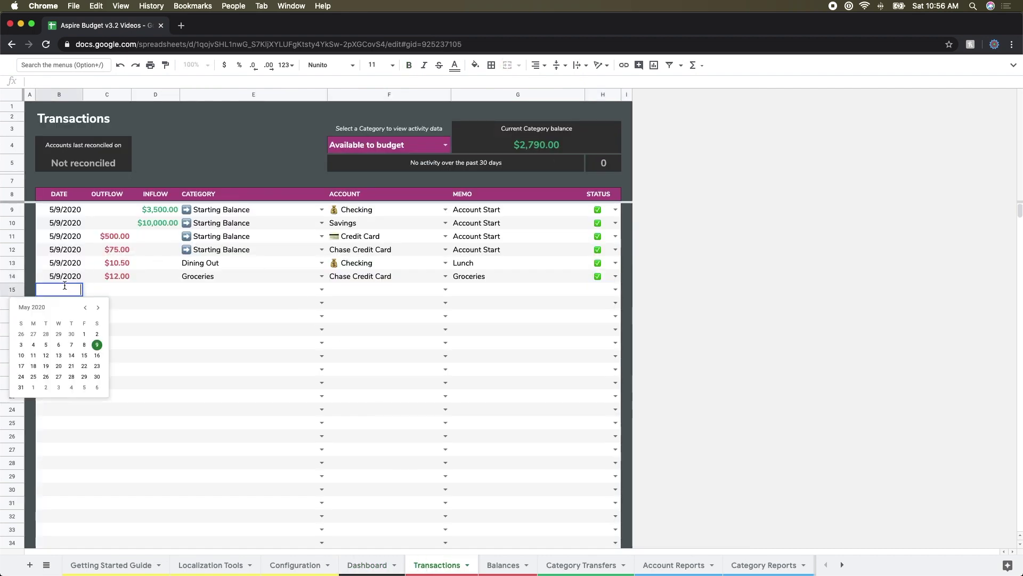
pyautogui.click(97, 346)
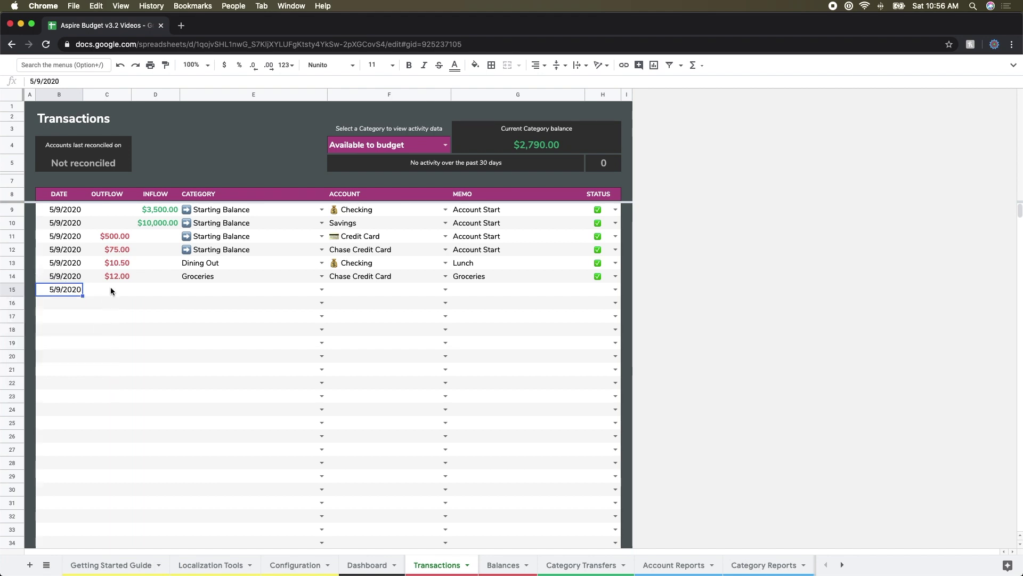
pyautogui.click(105, 293)
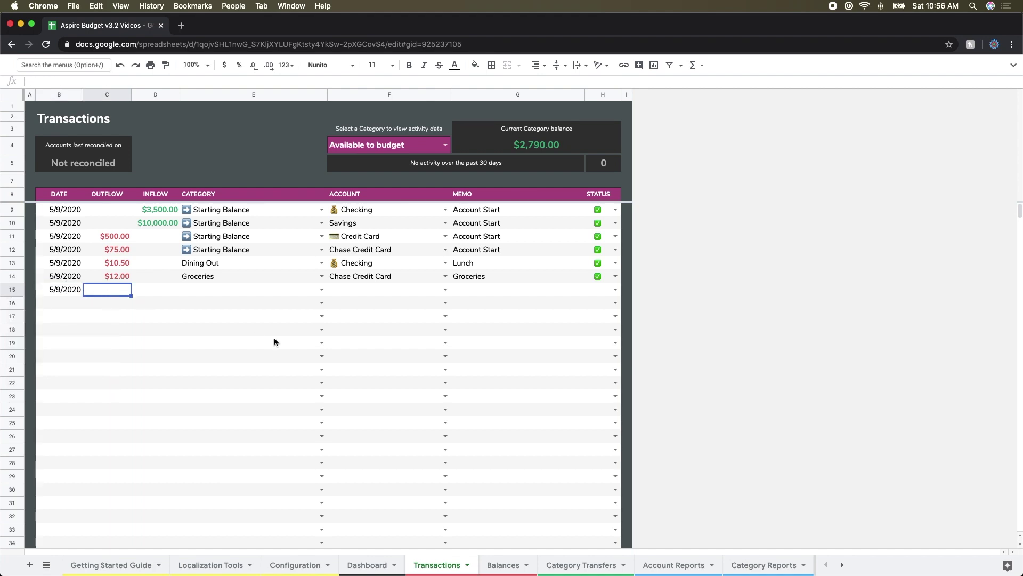
pyautogui.write('30')
pyautogui.press('Return')
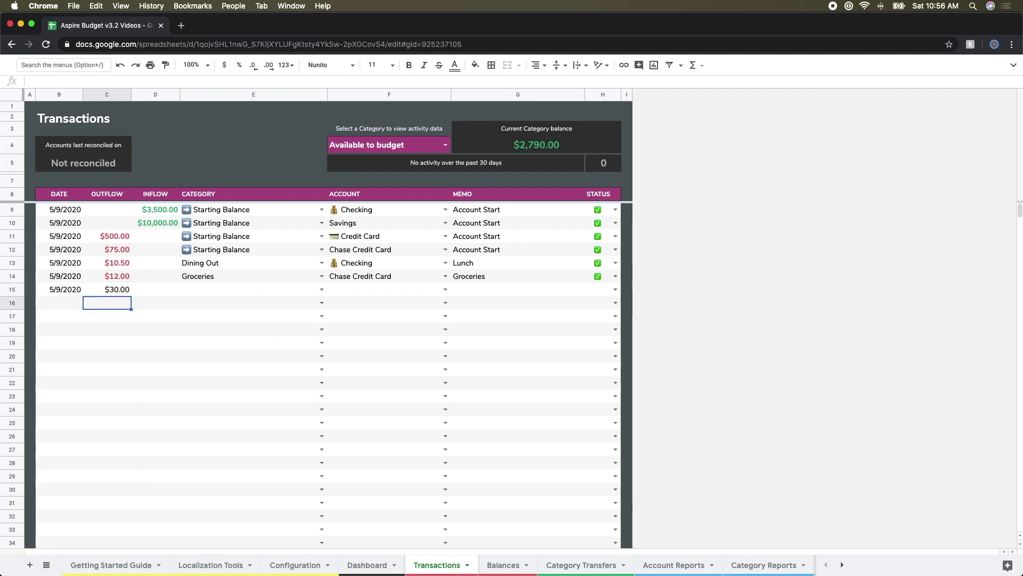
# Set row 15's category to Gasoline and its account to Chase Credit Card.
pyautogui.click(321, 290)
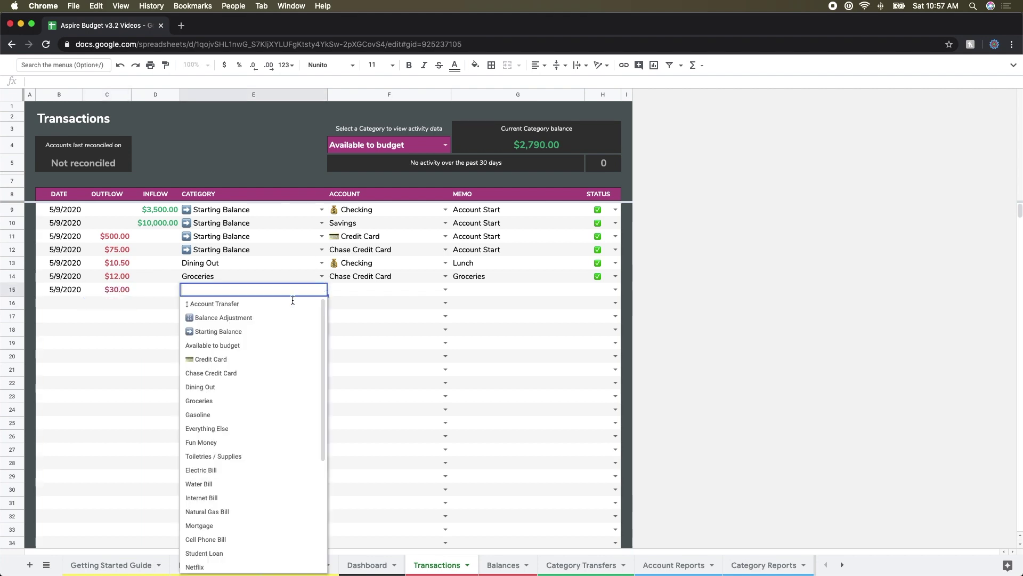
pyautogui.click(221, 415)
pyautogui.click(445, 290)
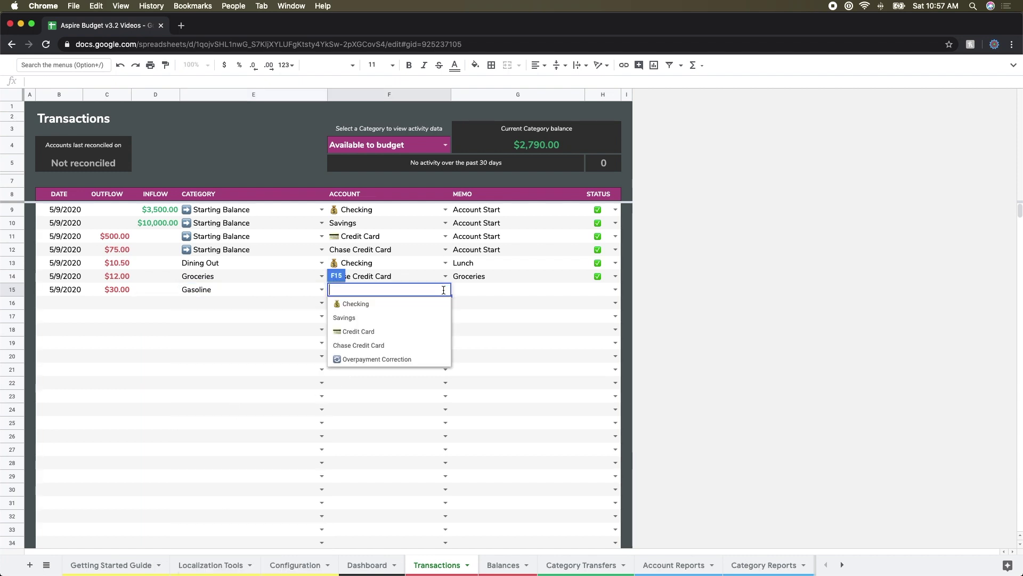
pyautogui.click(362, 343)
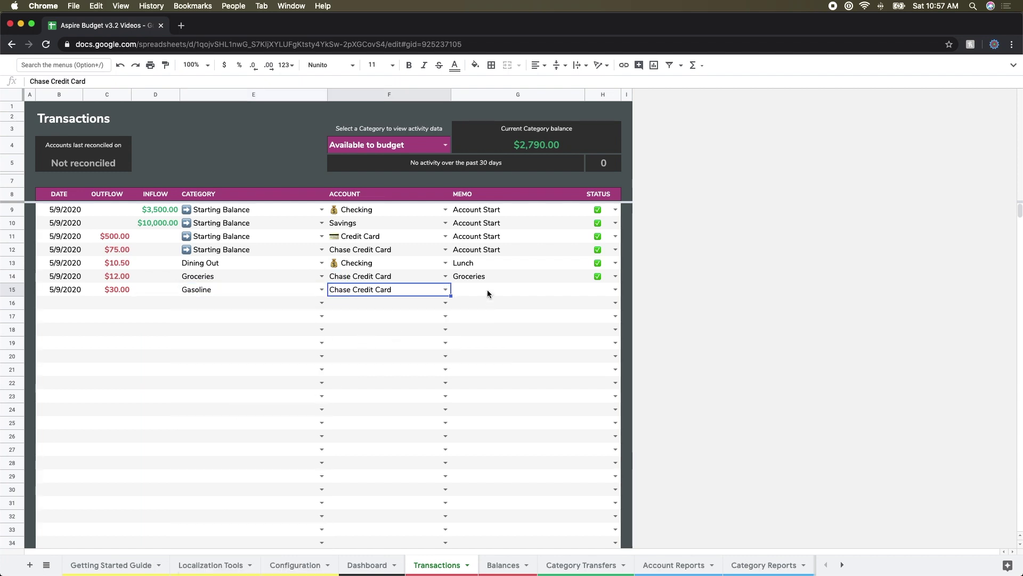
# Add the memo Gas and mark the charge as pending.
pyautogui.click(487, 290)
pyautogui.write('Gas')
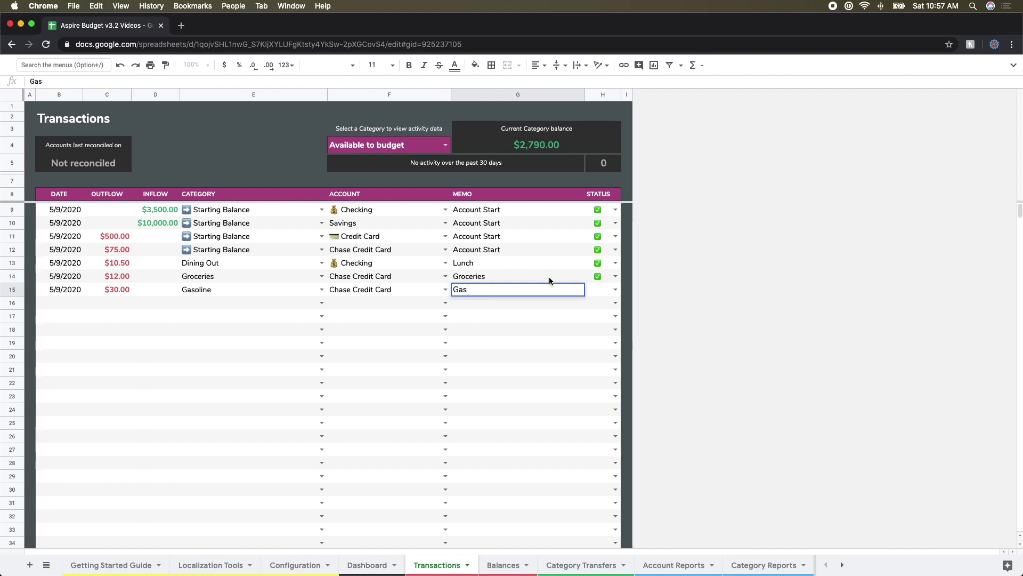
pyautogui.click(616, 290)
pyautogui.click(597, 326)
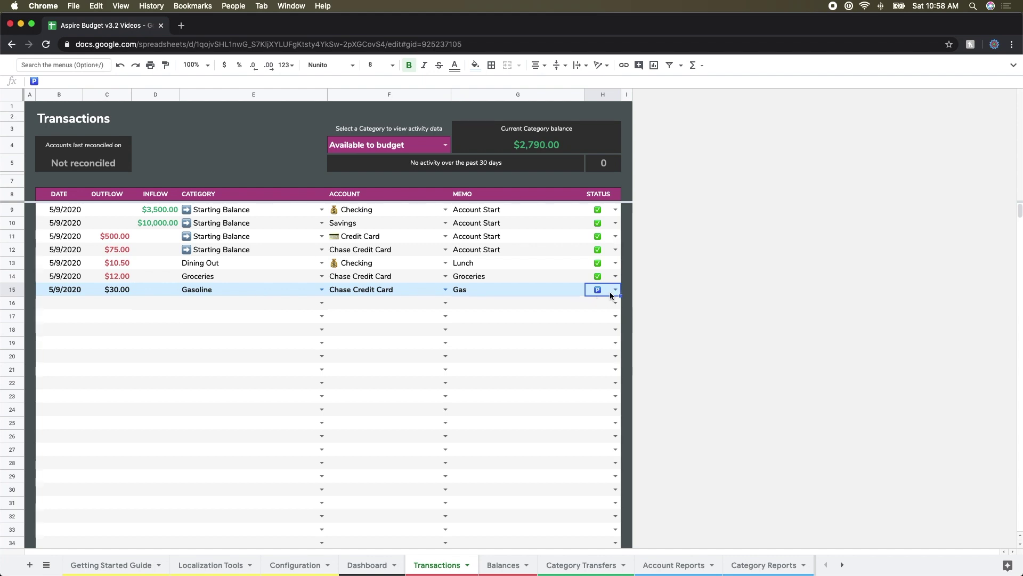
# Date row 16 as 5/9/2020 with a $1,500 inflow.
pyautogui.doubleClick(61, 299)
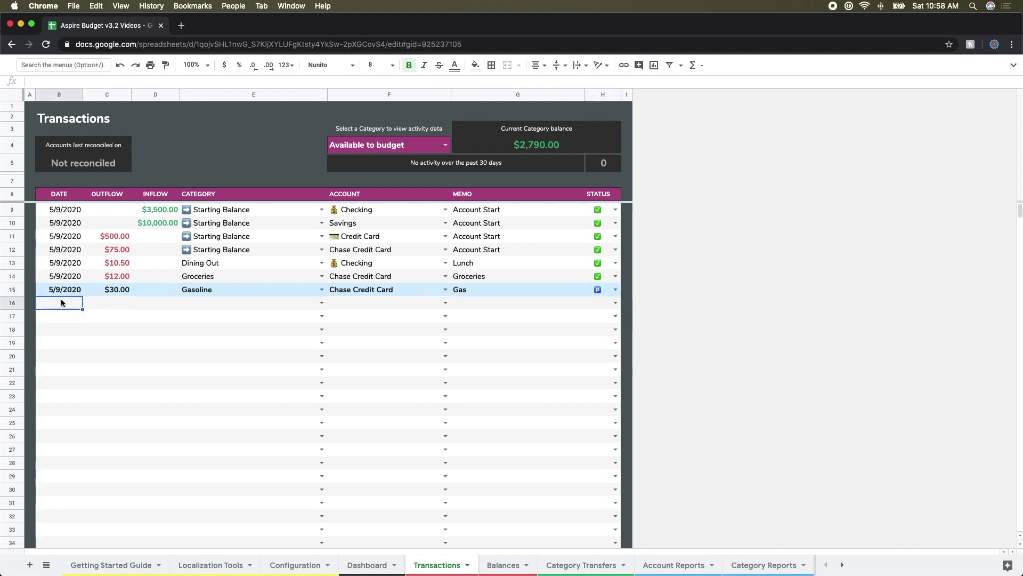
pyautogui.click(97, 357)
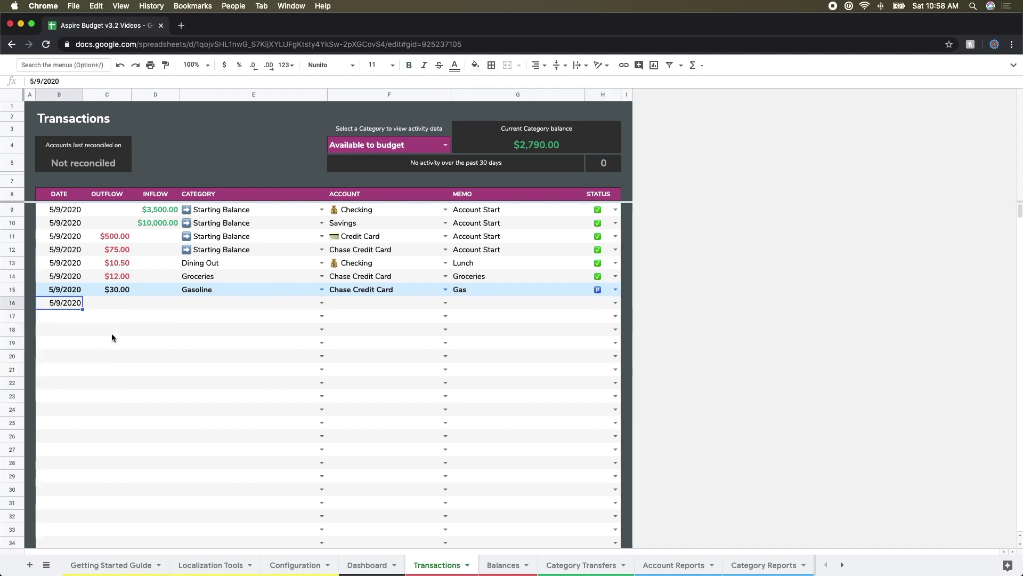
pyautogui.click(153, 306)
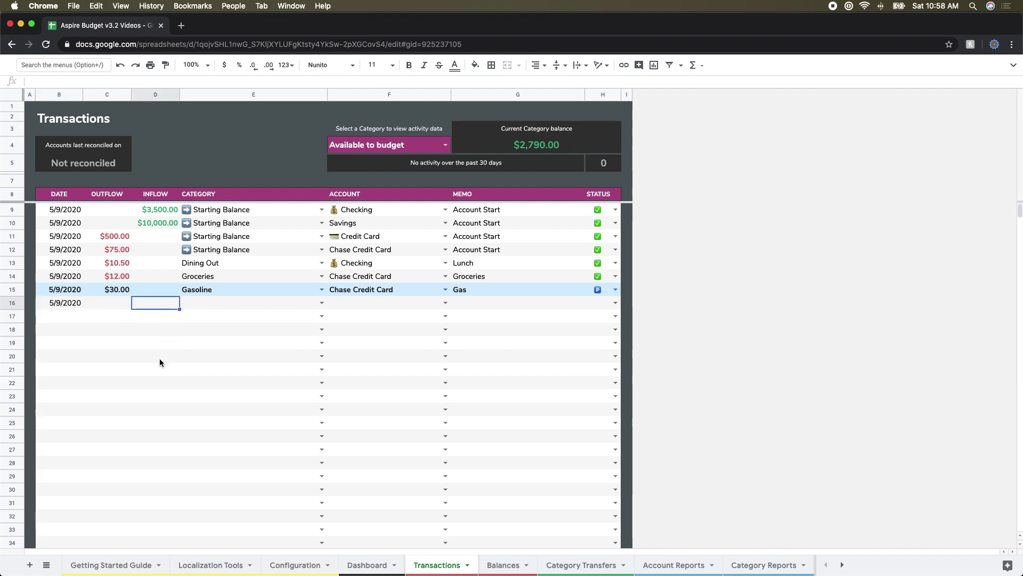
pyautogui.write('1500')
pyautogui.press('Return')
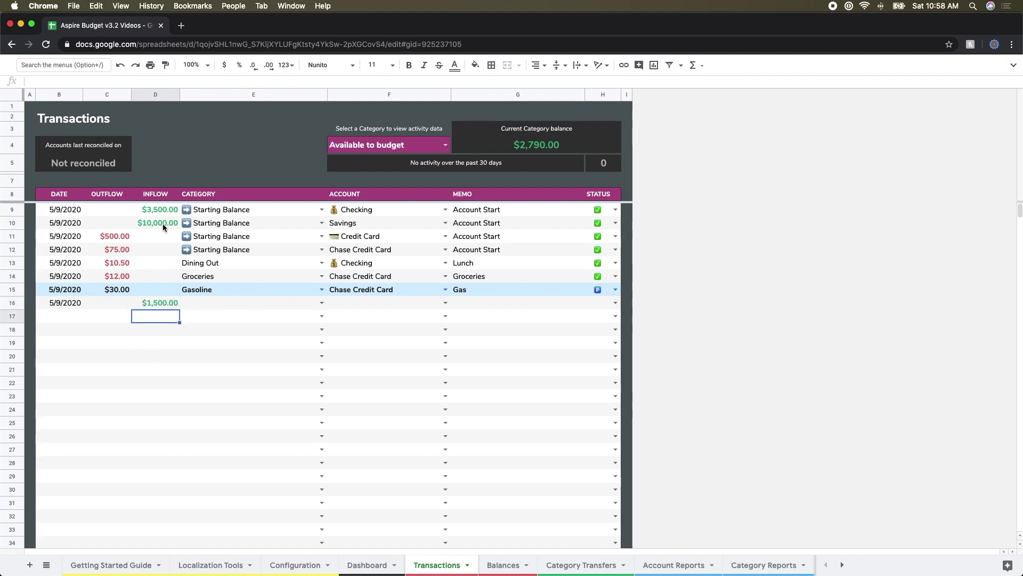
# Set row 16's category to Available to budget and its account to Checking.
pyautogui.click(322, 302)
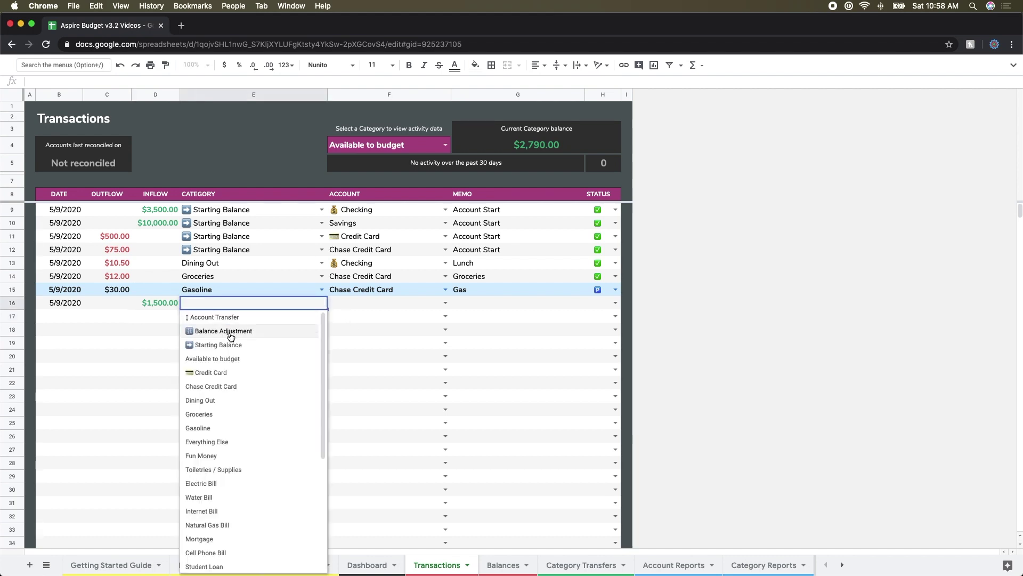
pyautogui.click(230, 358)
pyautogui.click(231, 356)
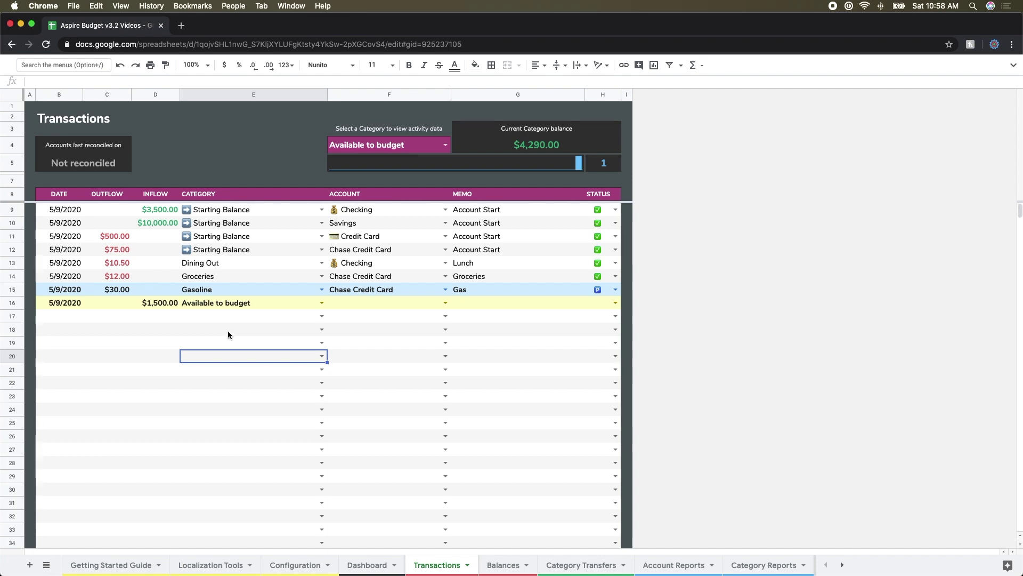
pyautogui.click(444, 302)
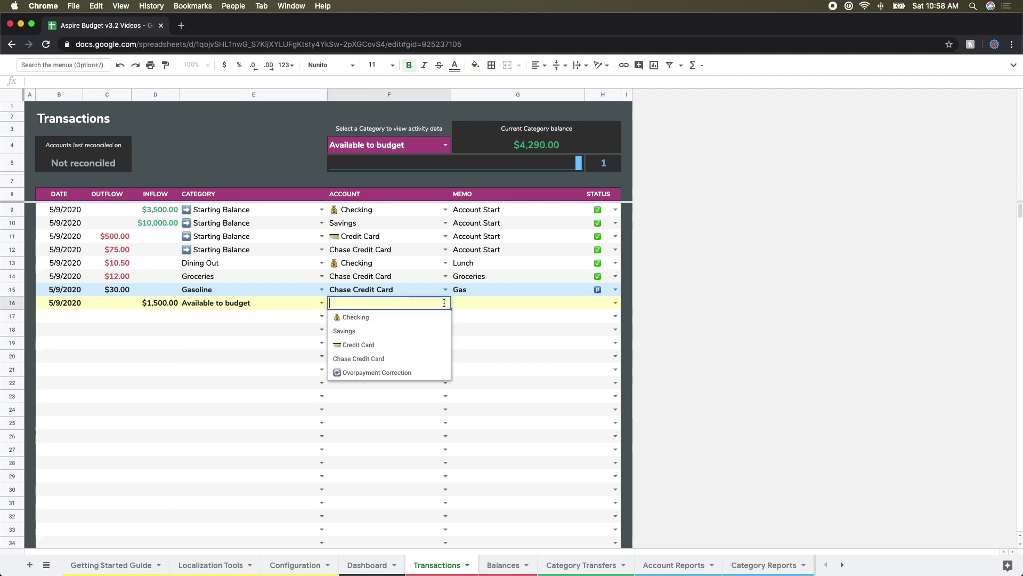
pyautogui.click(393, 315)
# Add the memo Paycheck and mark the inflow as cleared.
pyautogui.click(460, 307)
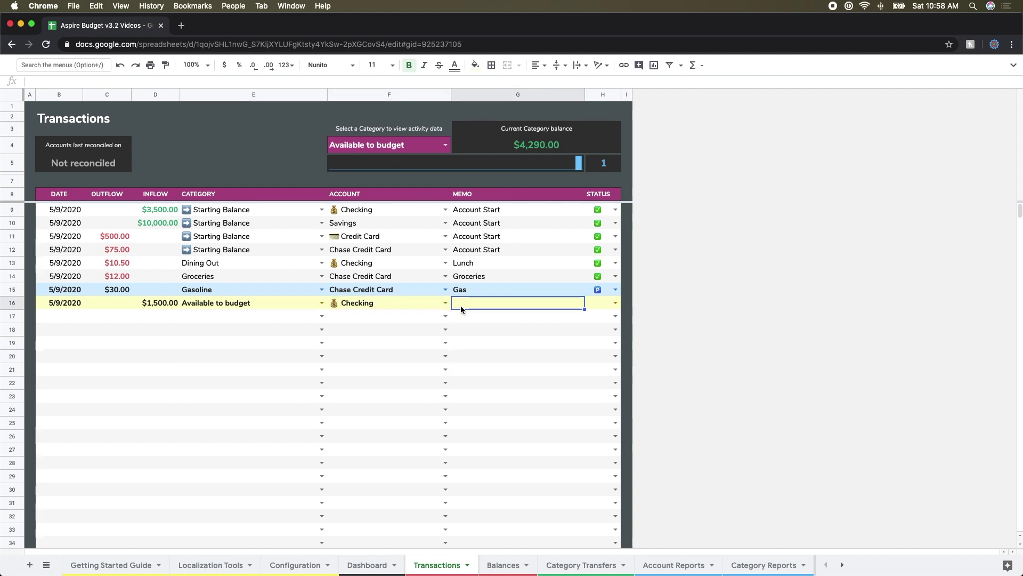
pyautogui.write('Paycheck')
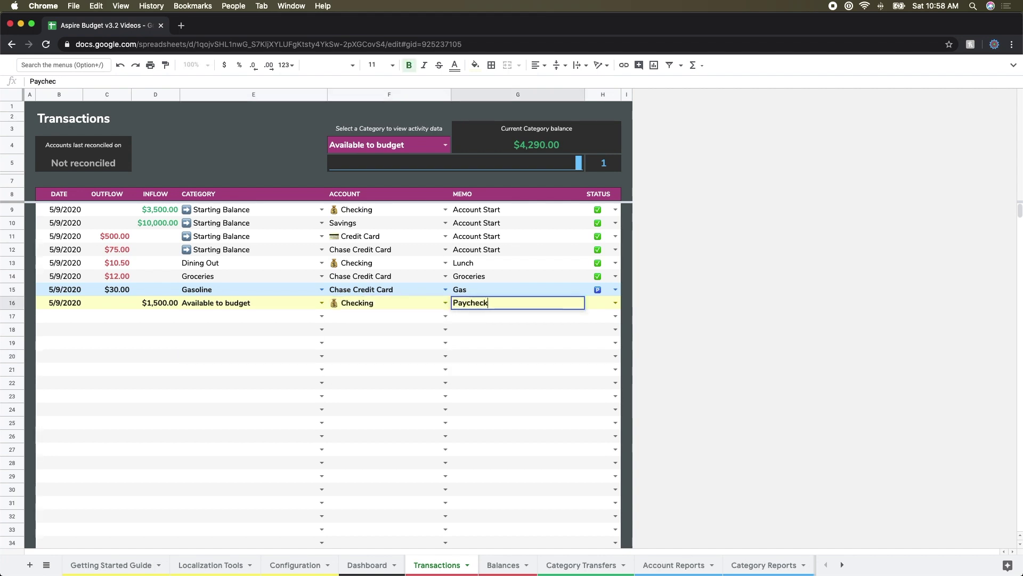
pyautogui.press('Return')
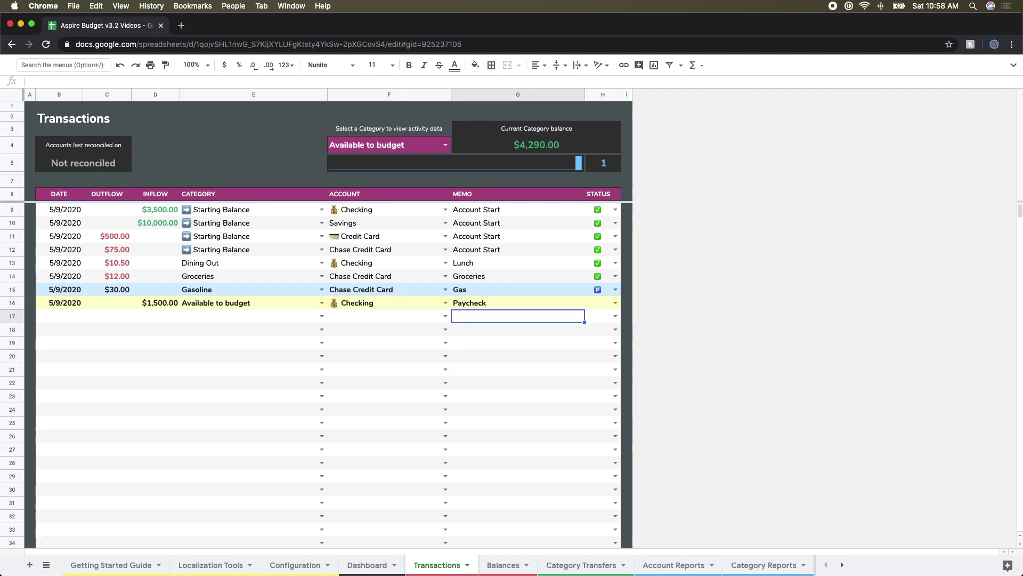
pyautogui.click(616, 302)
pyautogui.click(596, 321)
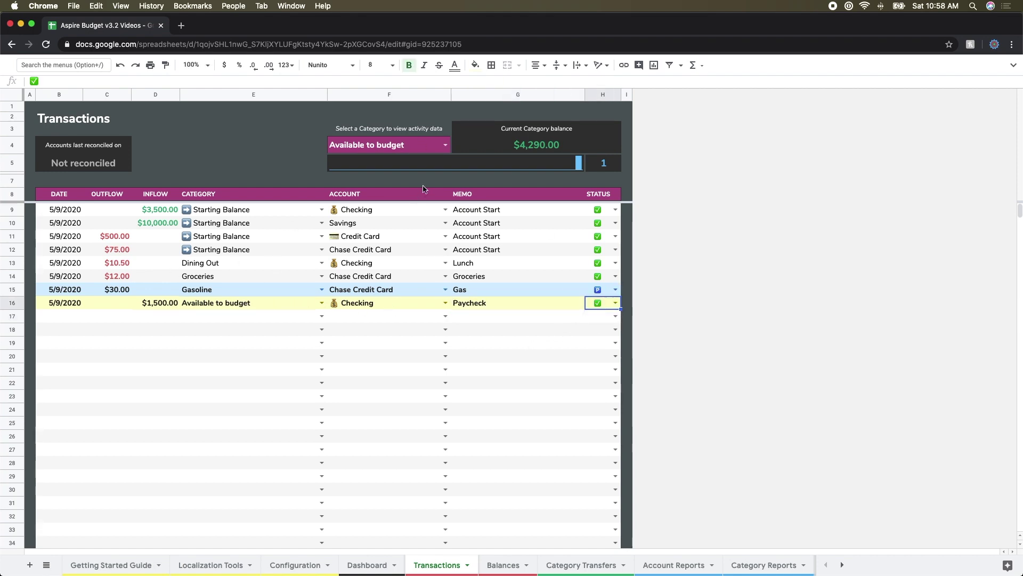
# Choose Dining Out in the activity category selector to show its $189.50 balance.
pyautogui.click(444, 146)
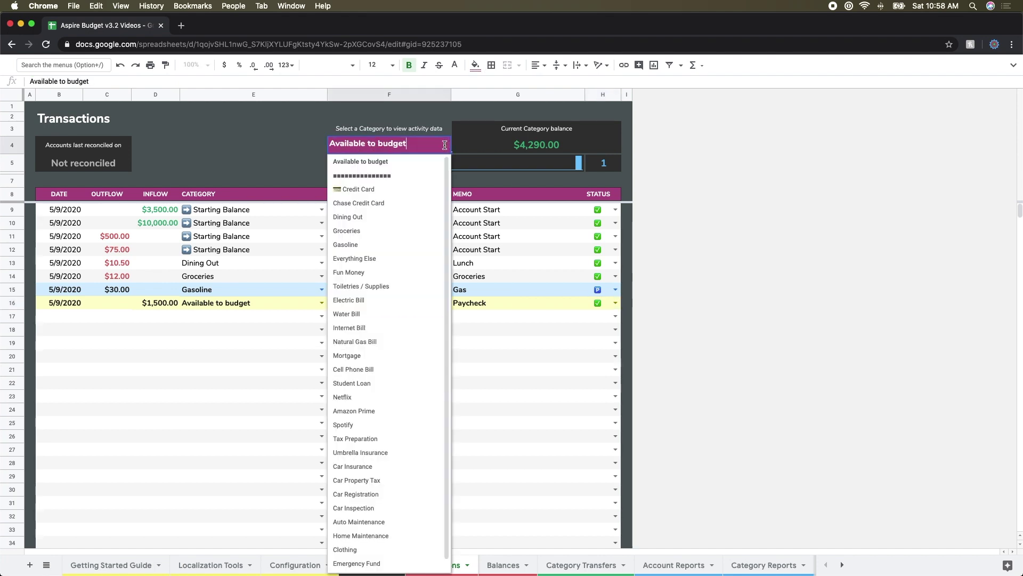
pyautogui.click(355, 217)
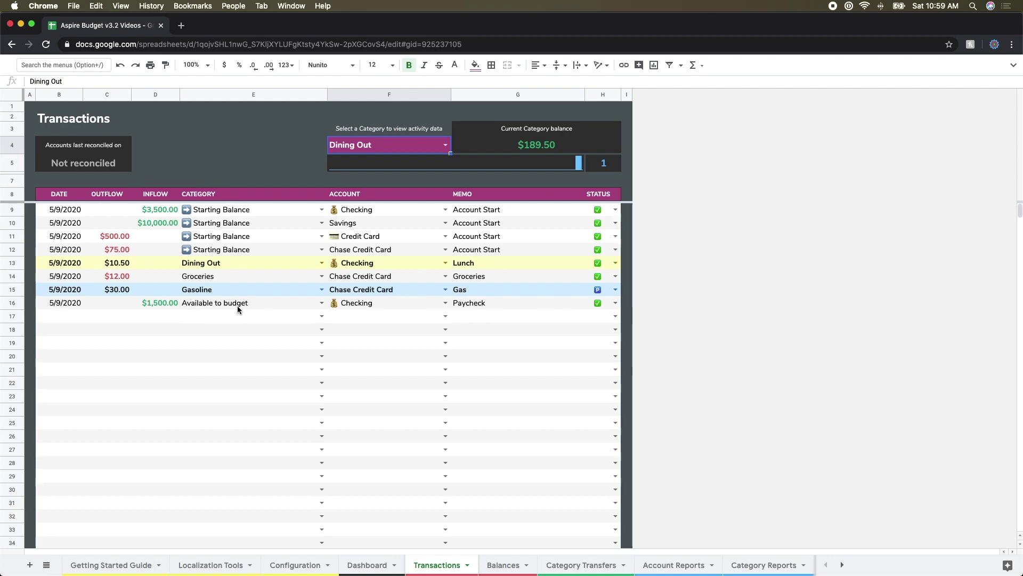
pyautogui.click(380, 565)
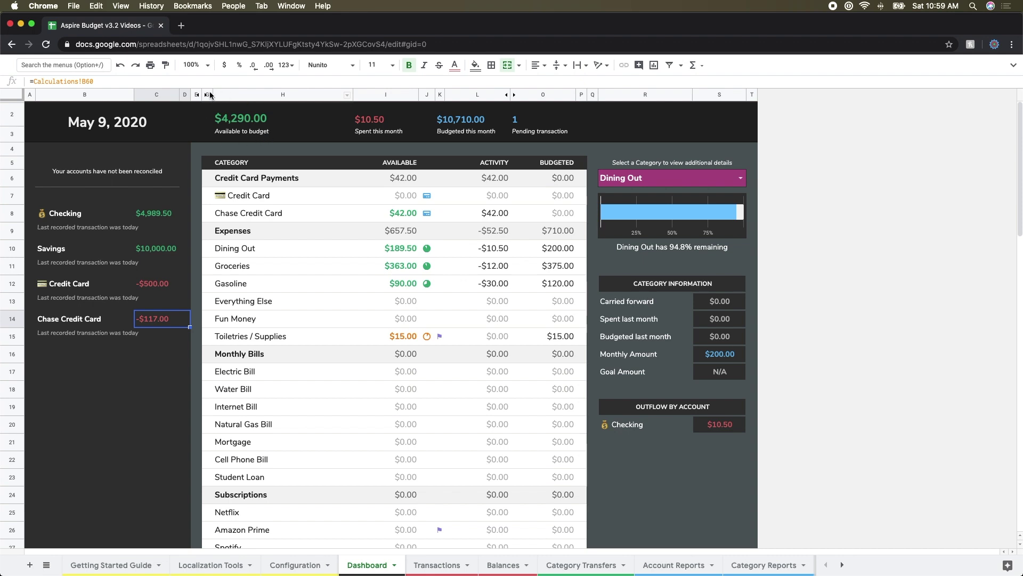
pyautogui.click(228, 123)
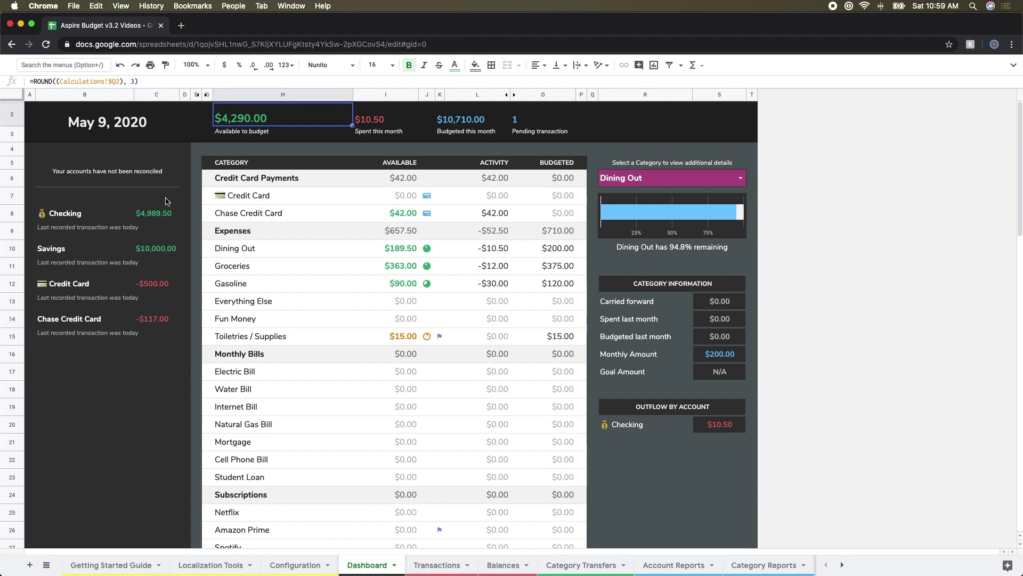
pyautogui.click(154, 213)
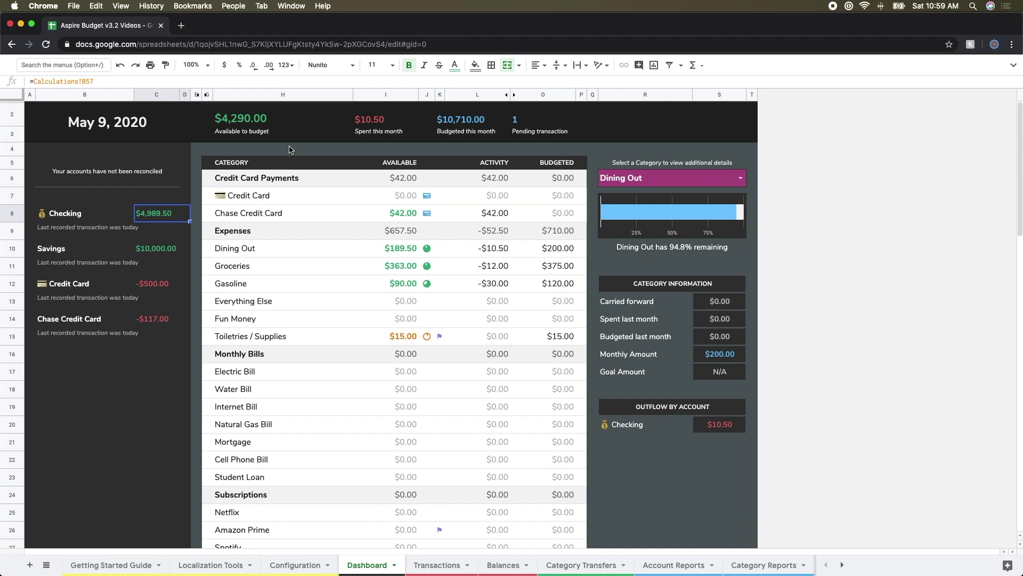
pyautogui.click(438, 565)
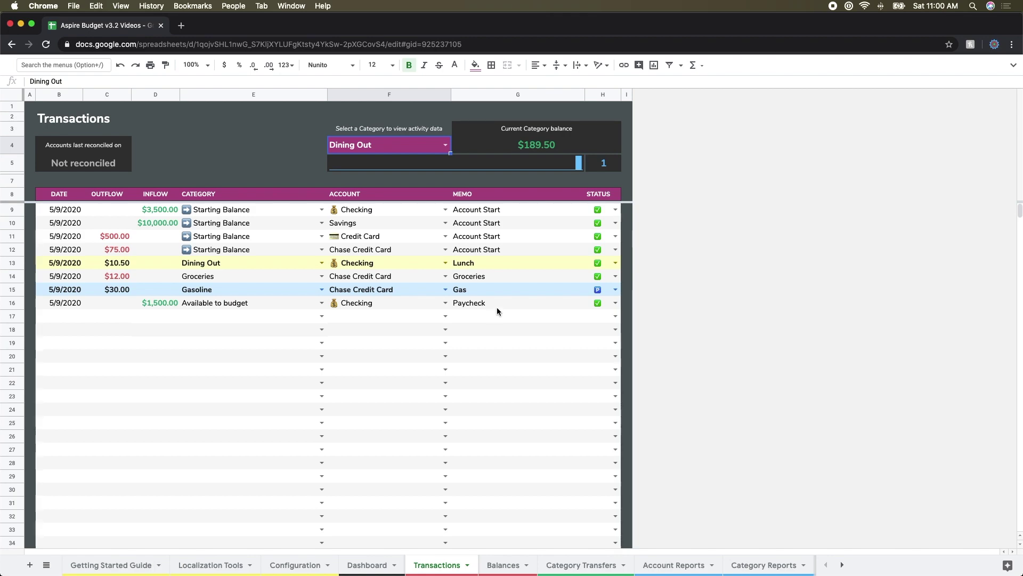
# Switch to the Dashboard sheet showing $4,290.00 available to budget.
pyautogui.click(368, 565)
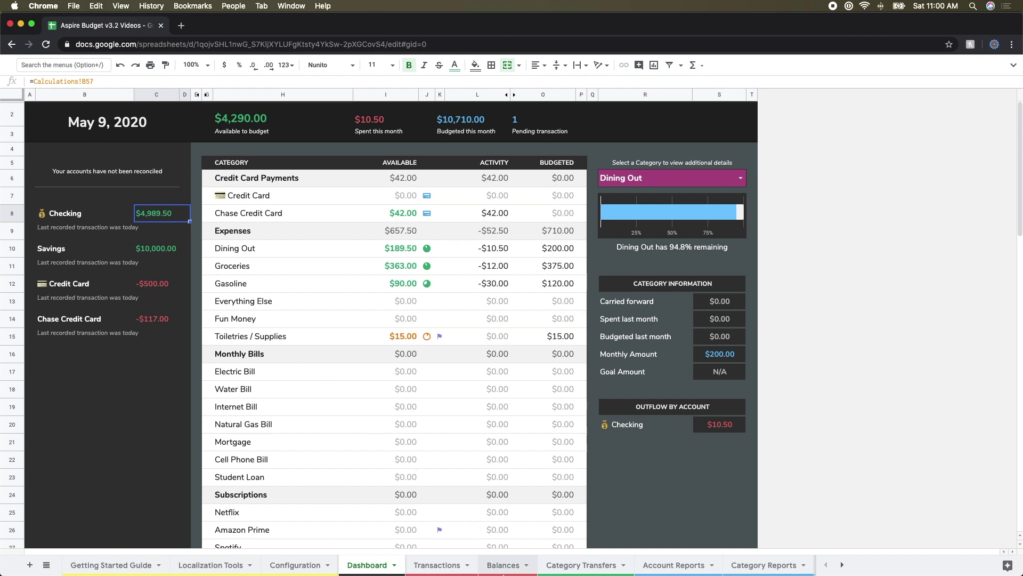
# View the Checking balance of $4,989.50 on the Balances sheet, then return to Transactions.
pyautogui.click(495, 562)
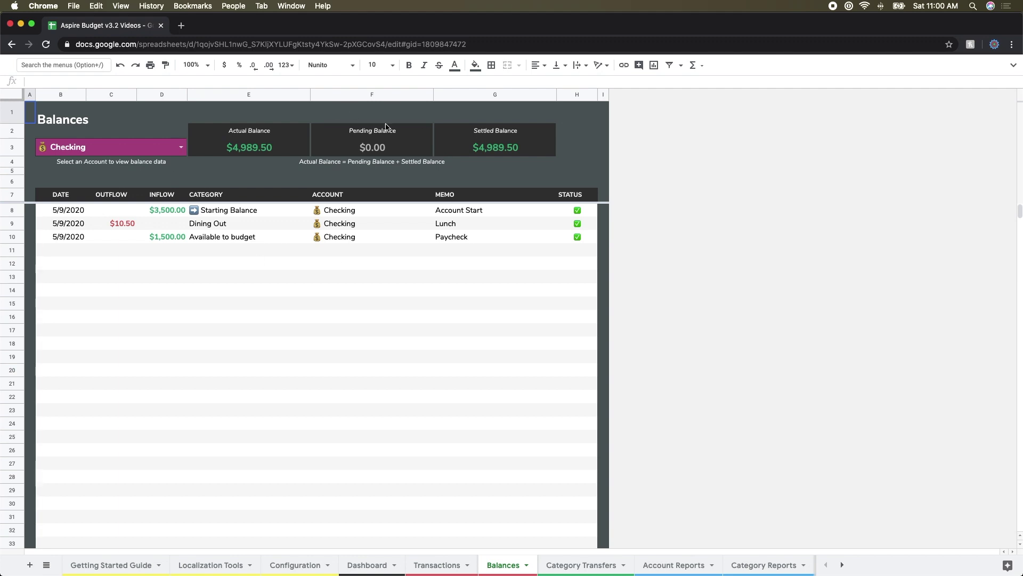
pyautogui.click(439, 565)
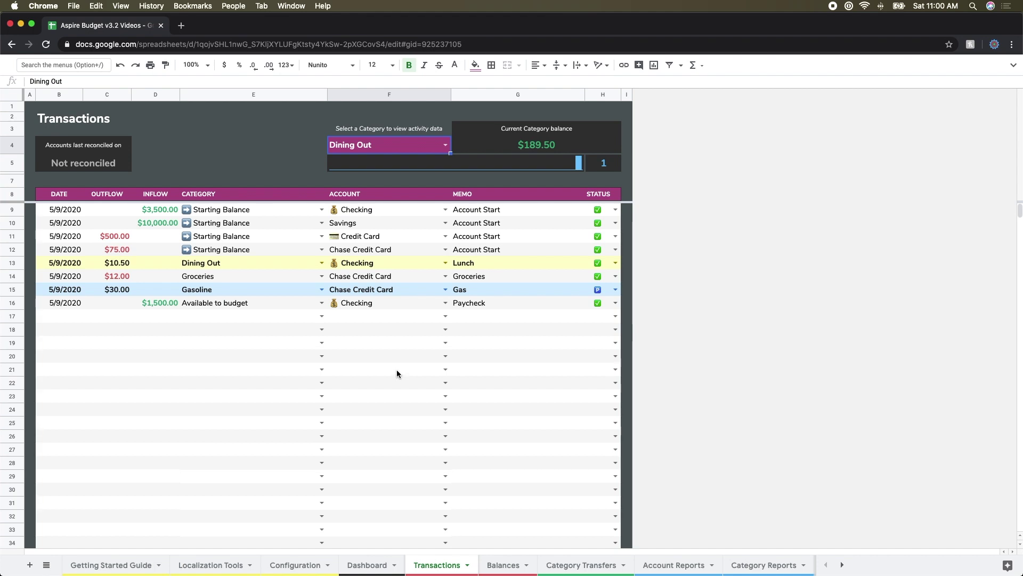
# Give row 17 the reconciliation status and date it 5/9/2020.
pyautogui.click(614, 316)
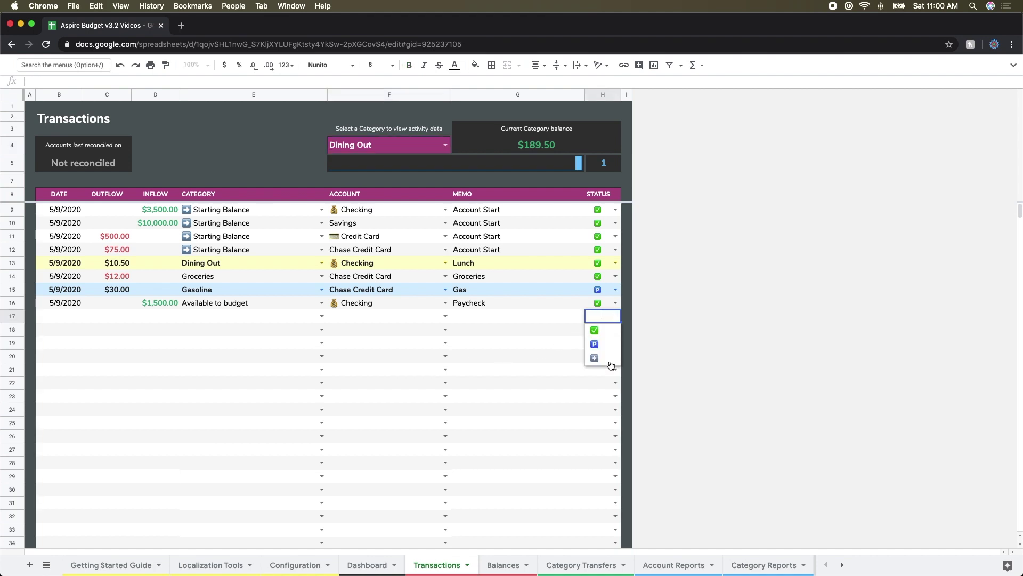
pyautogui.click(608, 360)
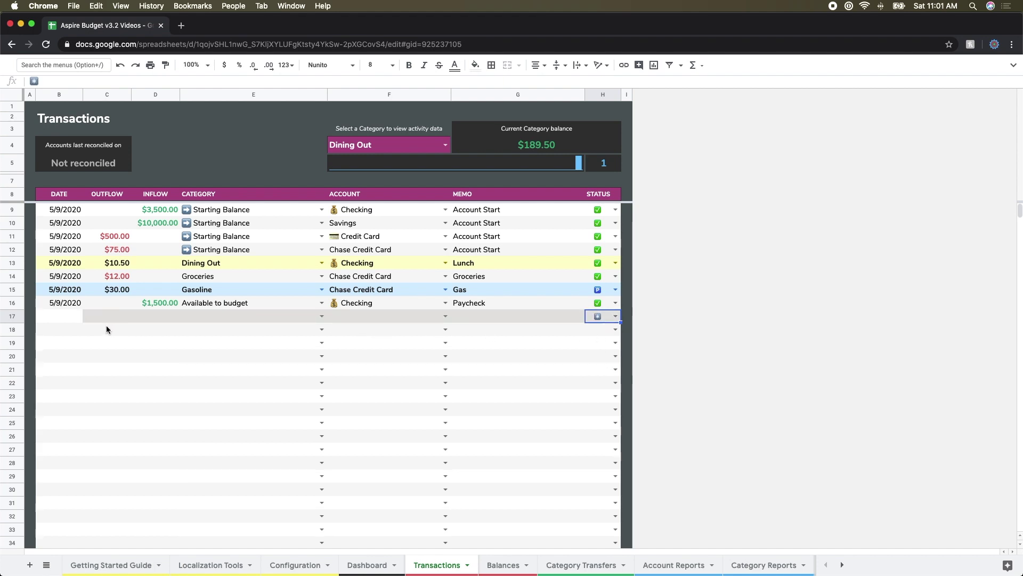
pyautogui.doubleClick(66, 316)
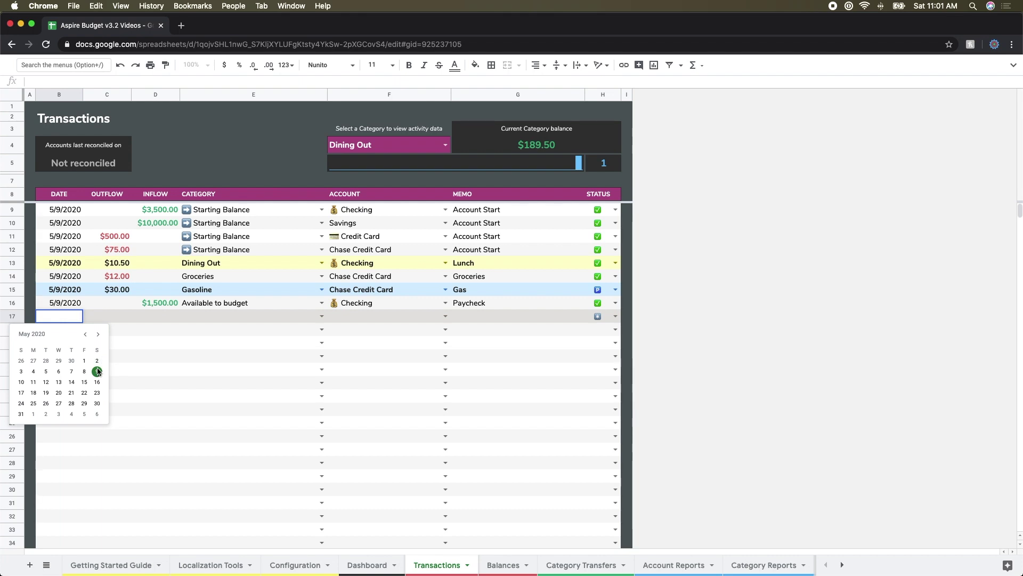
pyautogui.click(97, 372)
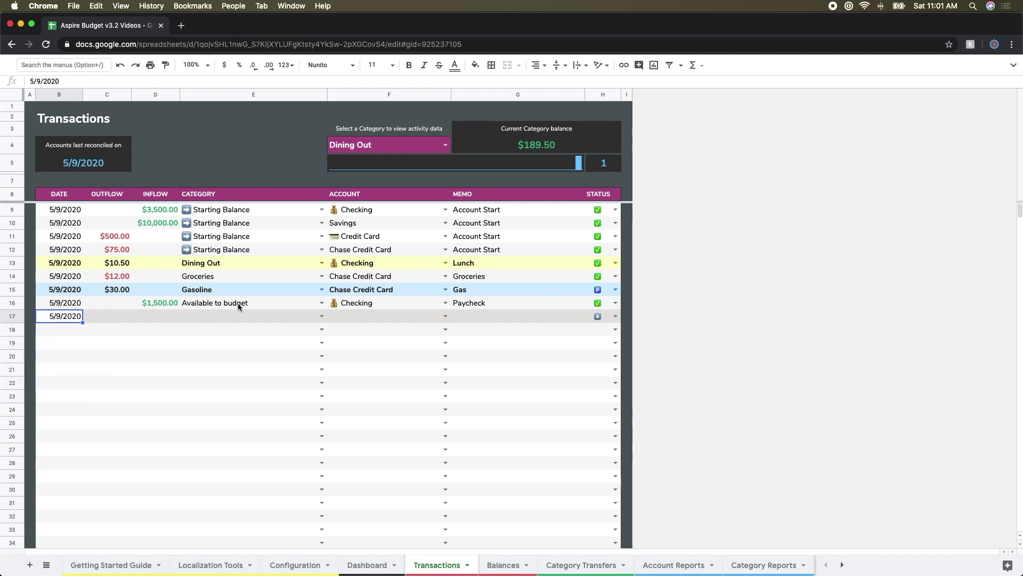